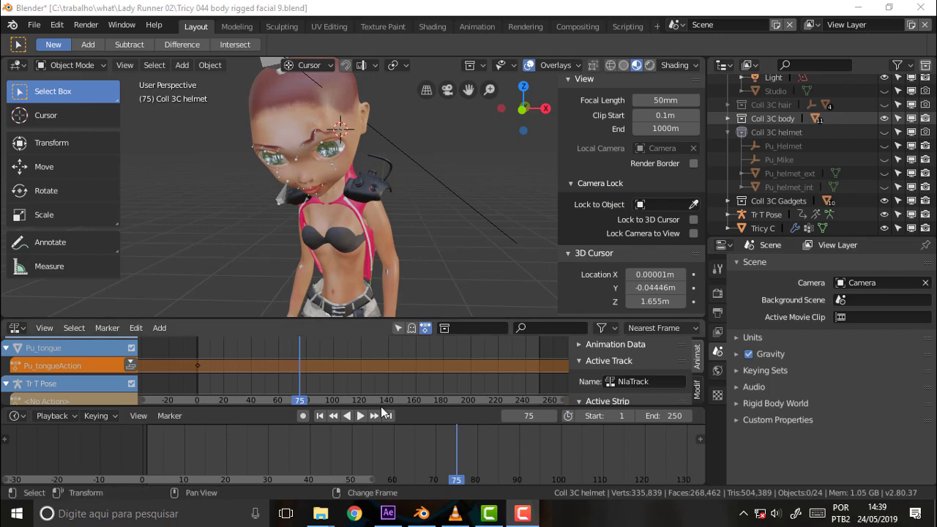
Play and scrub the facial animation around frames 74, 63 and 41 to review it.
click(446, 480)
key(space)
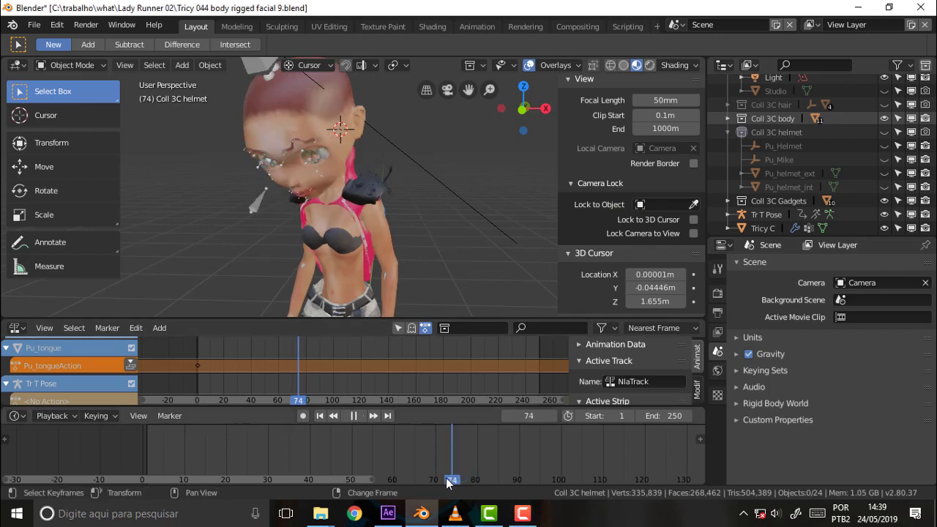
mouse_move(447, 480)
mouse_down()
mouse_move(313, 464)
mouse_move(235, 428)
mouse_move(221, 480)
mouse_move(214, 475)
mouse_move(322, 468)
mouse_up()
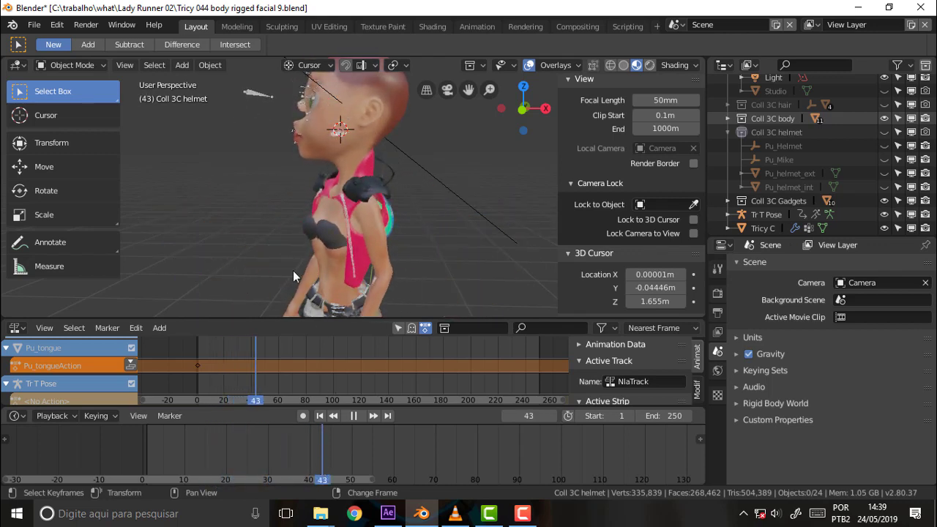
key(space)
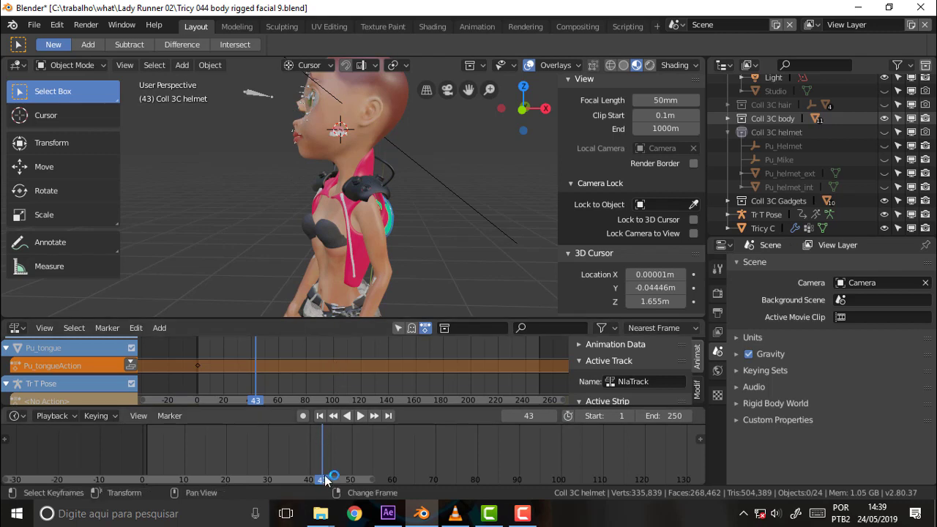
key(space)
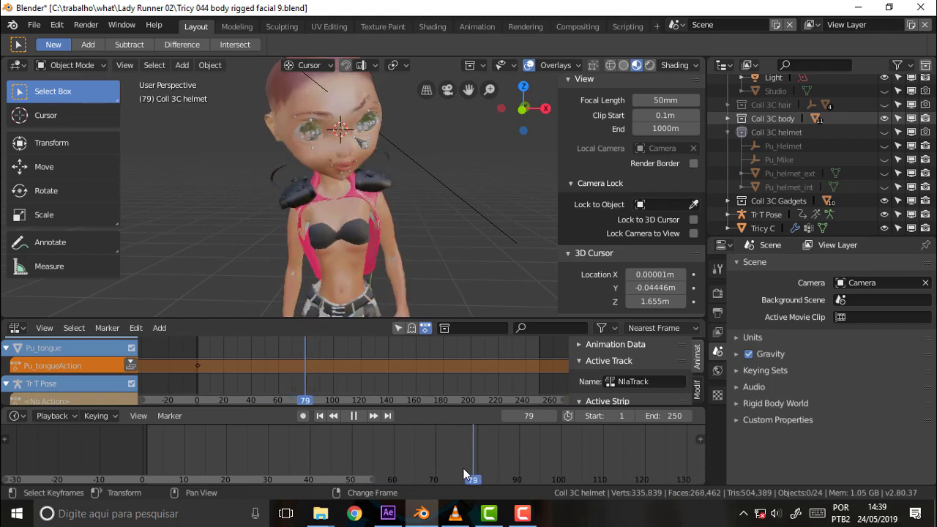
mouse_move(464, 475)
mouse_down()
mouse_move(297, 431)
mouse_move(260, 479)
mouse_move(188, 469)
mouse_up()
key(space)
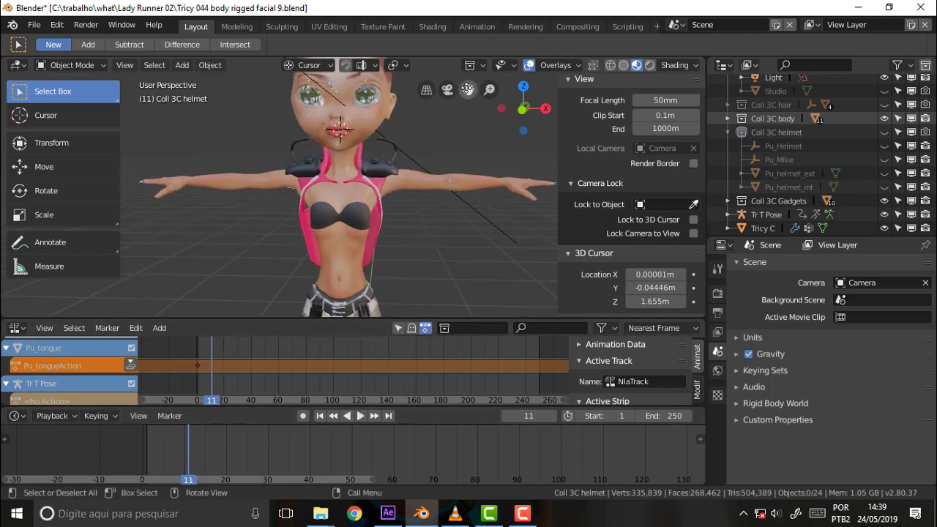
Frame the head closely, return to frame 7, and enlarge the NLA area to reveal the look strip.
drag(468, 89, 468, 147)
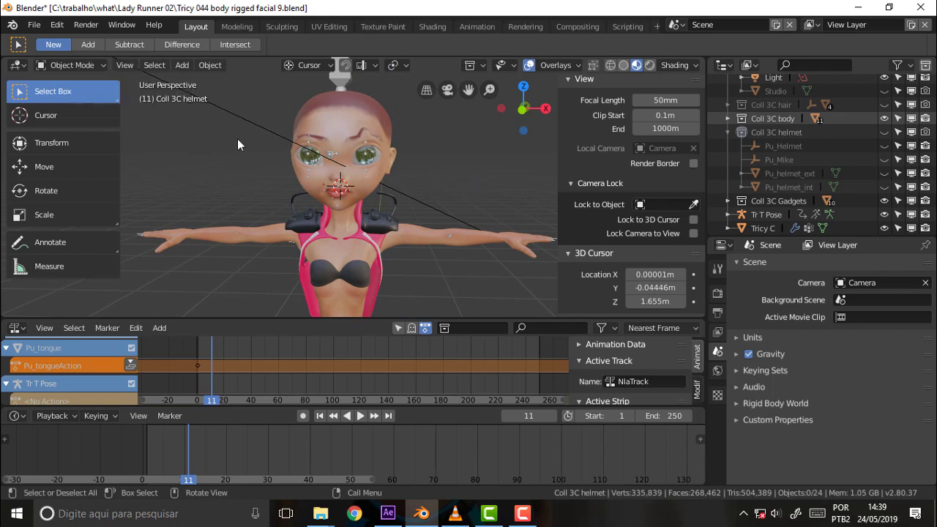
scroll(439, 156, up, 2)
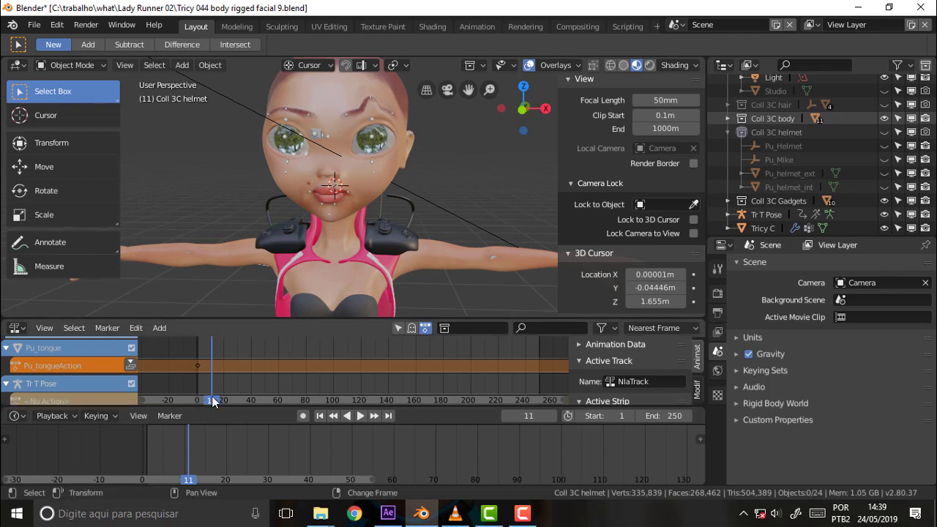
key(space)
key(Escape)
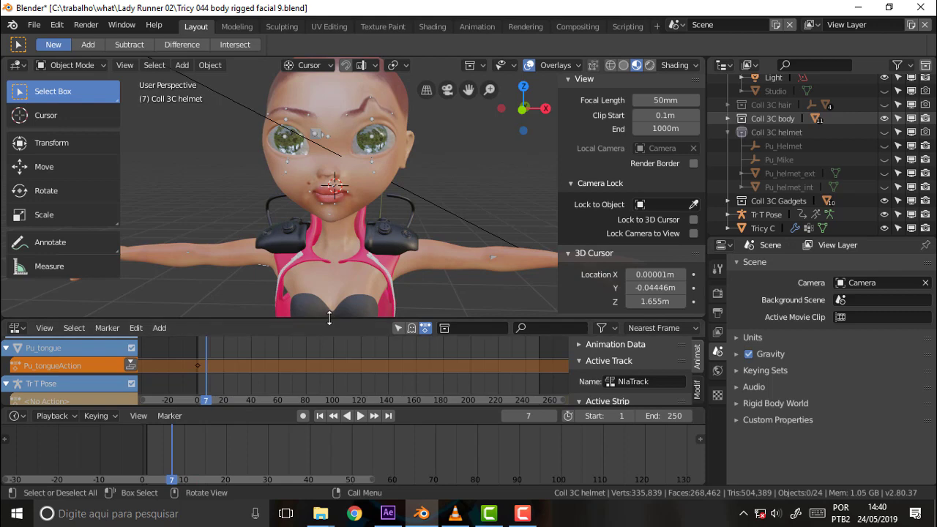
drag(327, 320, 327, 255)
middle_drag(305, 304, 304, 272)
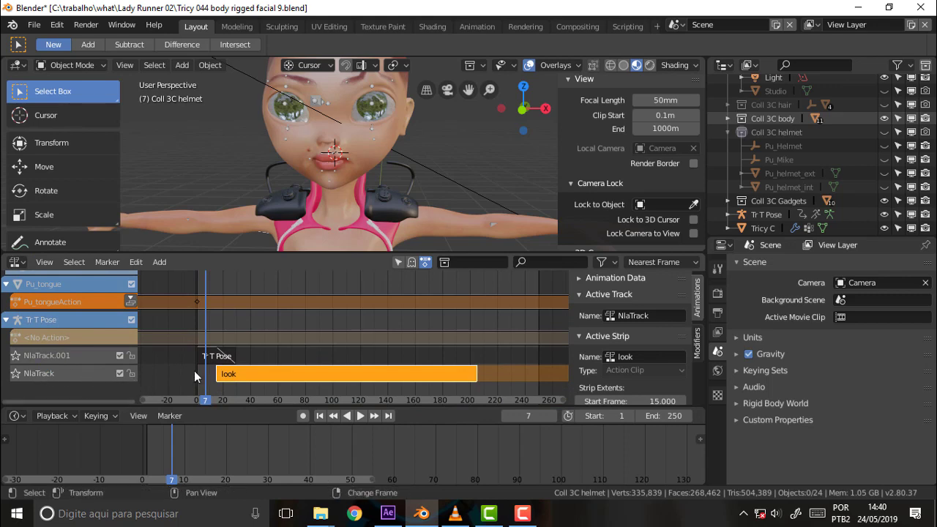
key(space)
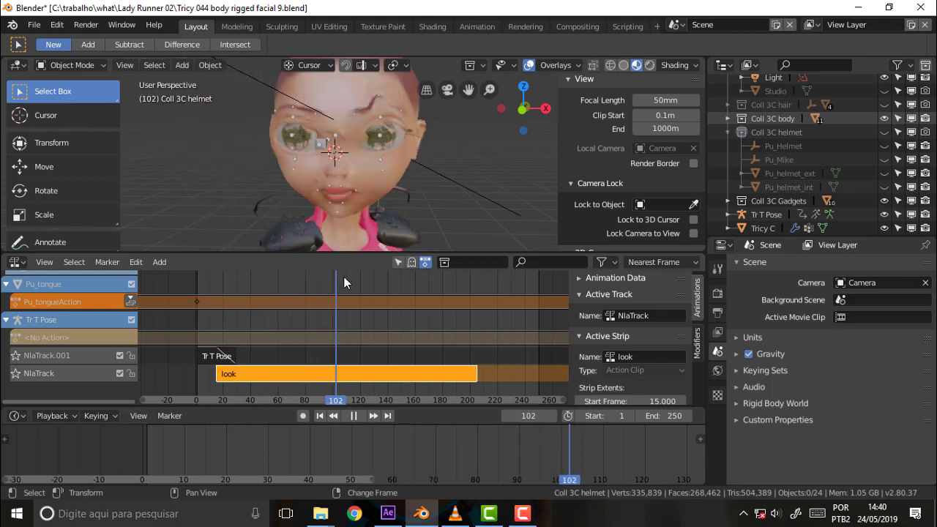
drag(345, 277, 244, 281)
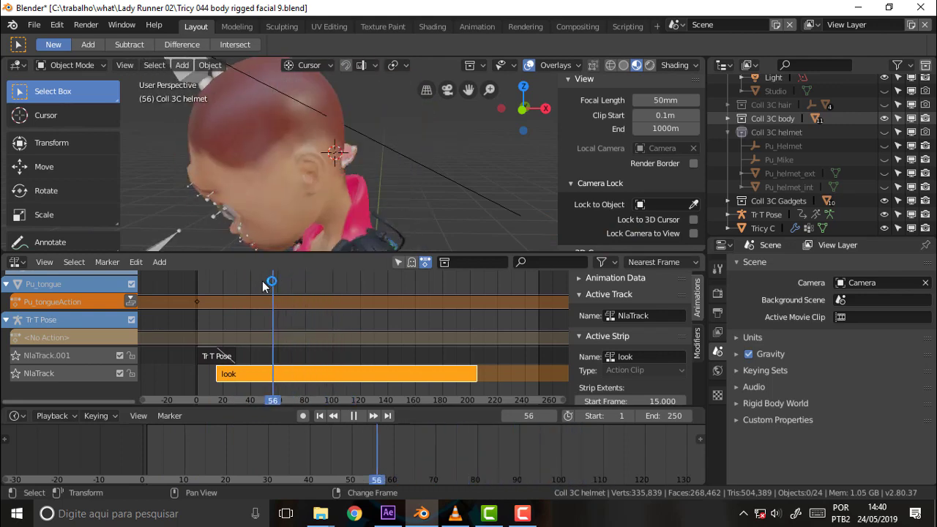
drag(244, 285, 210, 287)
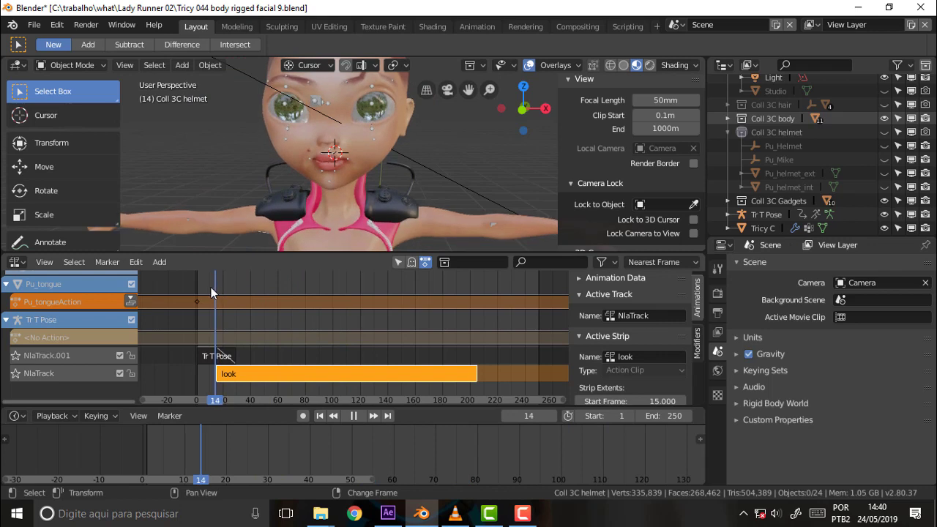
key(space)
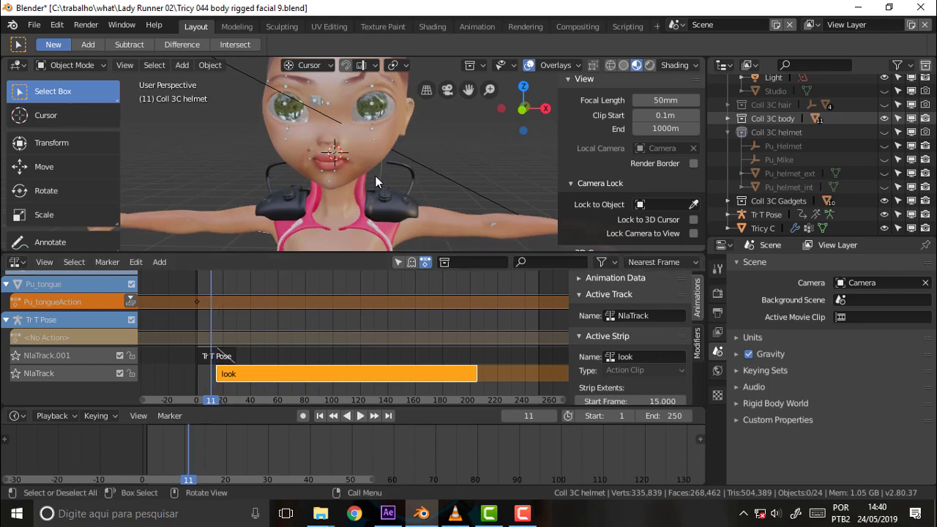
click(748, 354)
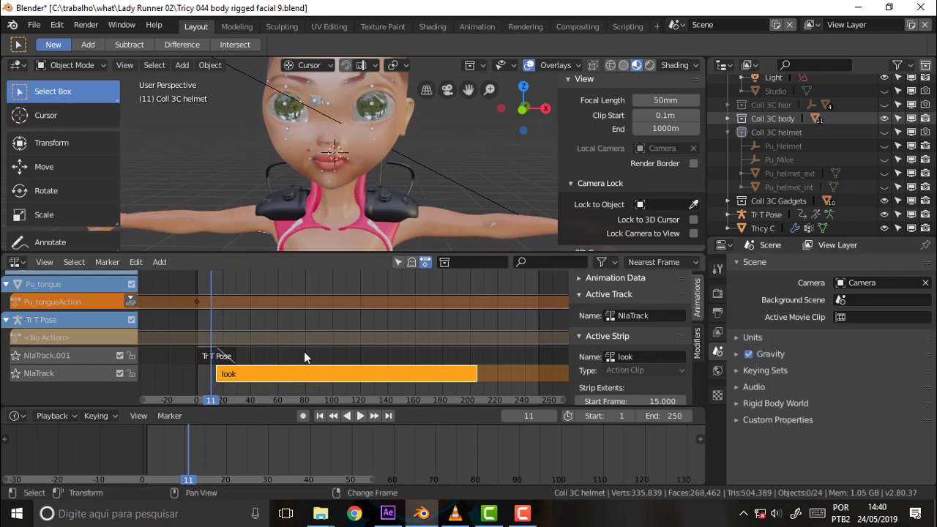
key(shift+ctrl+space)
mouse_move(216, 401)
mouse_down()
mouse_move(272, 403)
mouse_move(249, 403)
mouse_move(249, 272)
mouse_move(230, 279)
mouse_up()
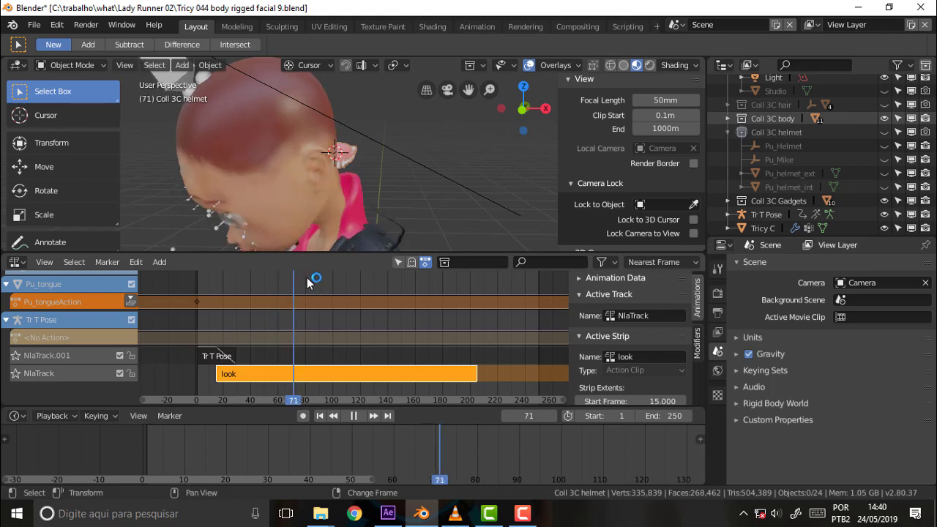
drag(337, 275, 222, 285)
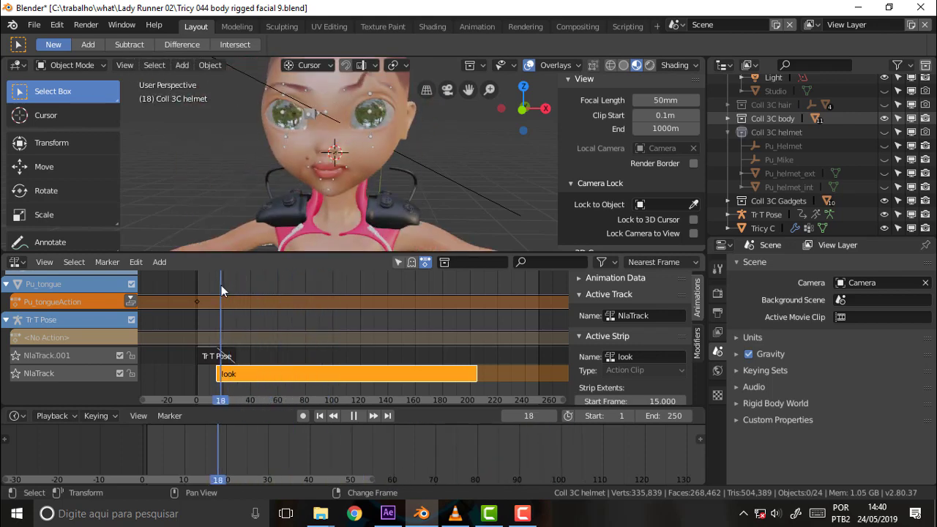
key(space)
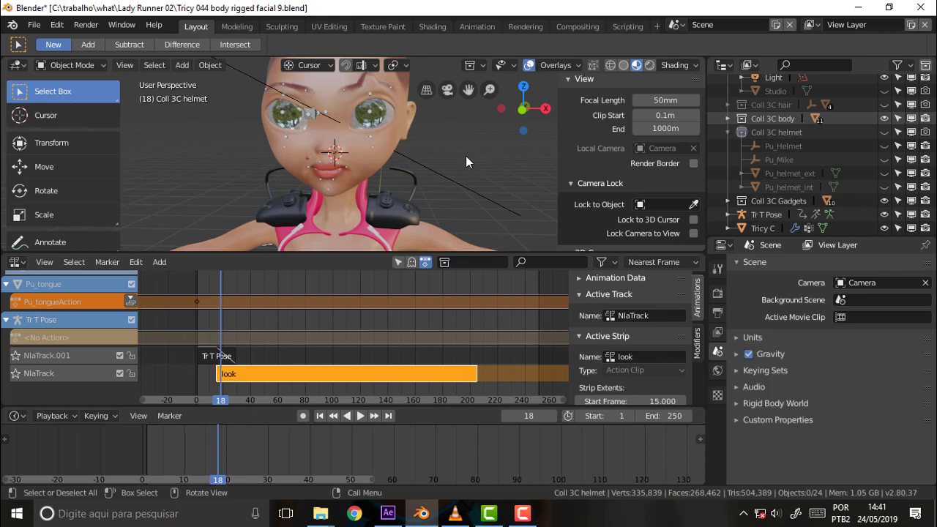
key(space)
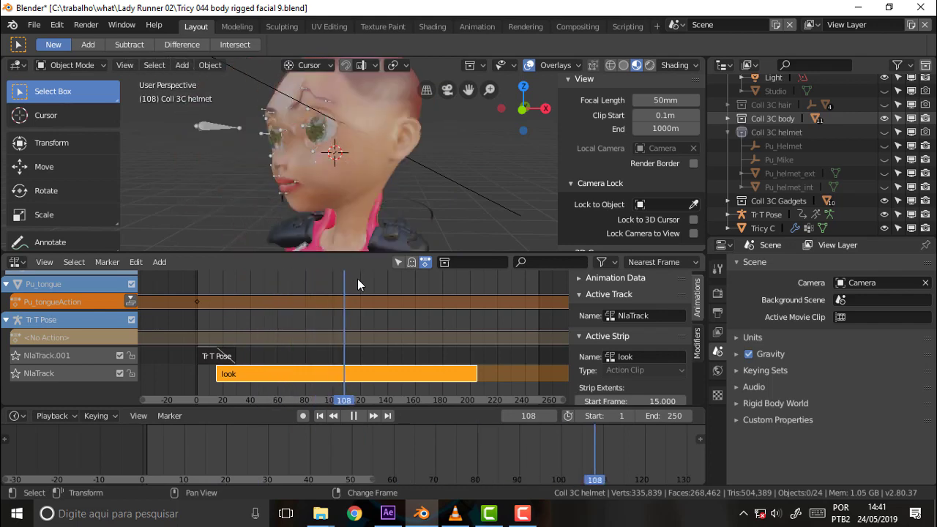
right_drag(337, 286, 226, 289)
key(space)
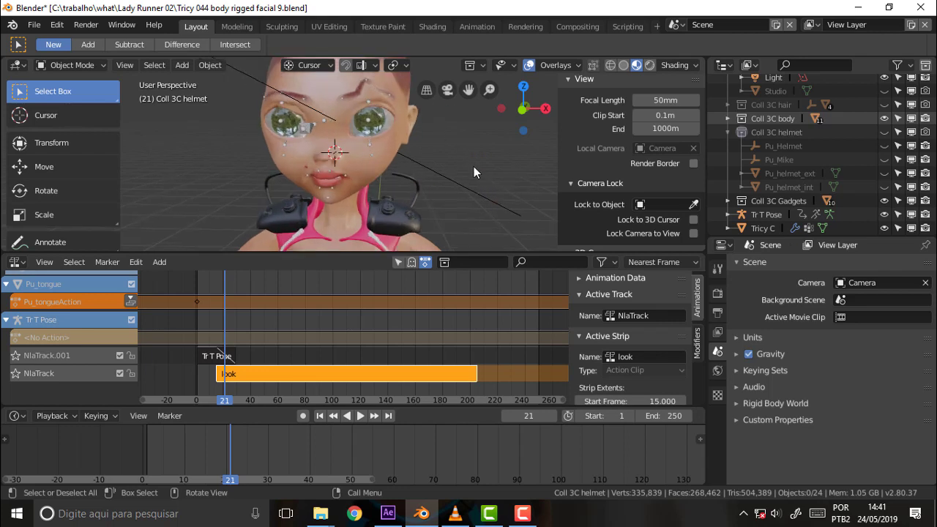
scroll(474, 166, down, 2)
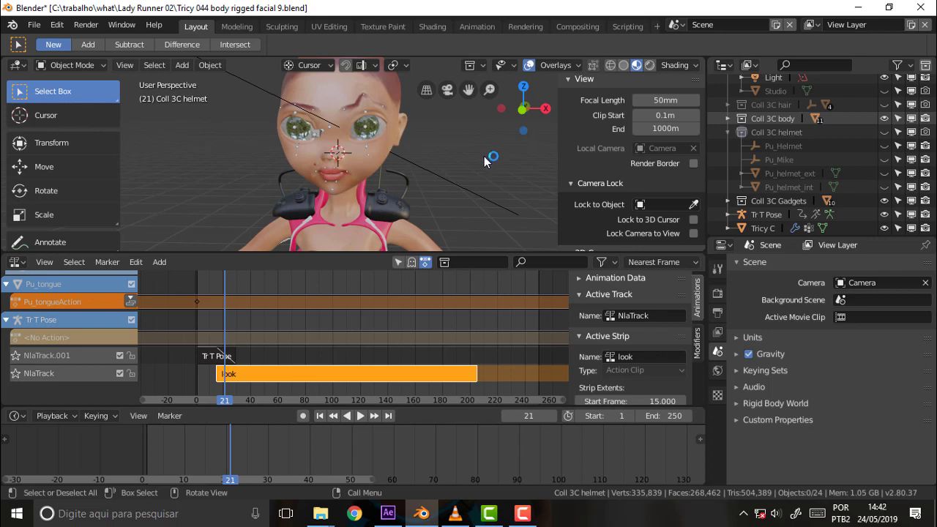
Revert the file to its last saved version.
click(33, 25)
mouse_move(67, 68)
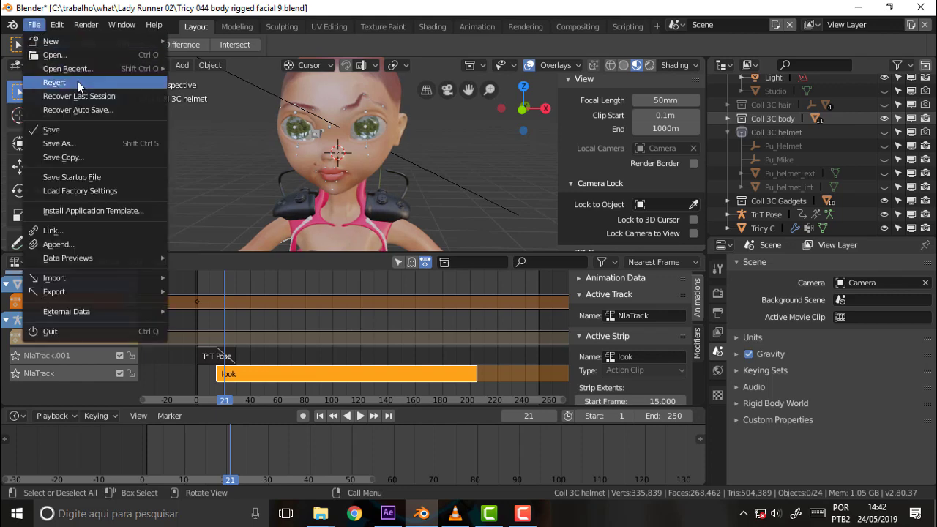
click(267, 68)
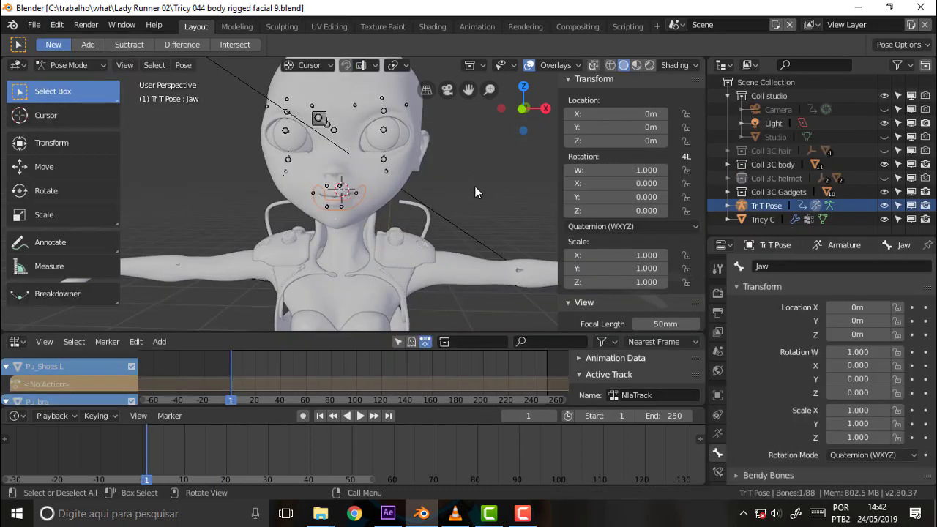
middle_drag(500, 180, 504, 196)
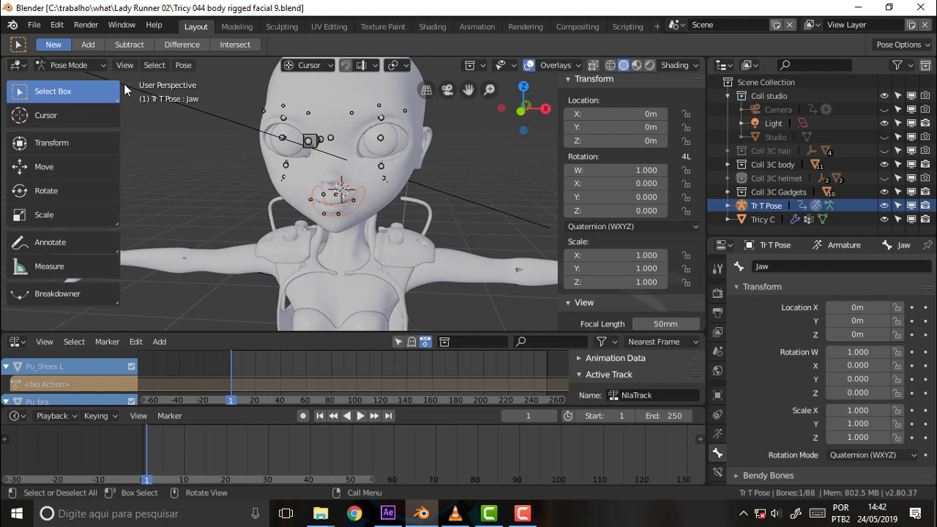
Switch to Object Mode, select the Tricy C mesh and enter Weight Paint mode.
click(69, 64)
click(62, 71)
click(332, 94)
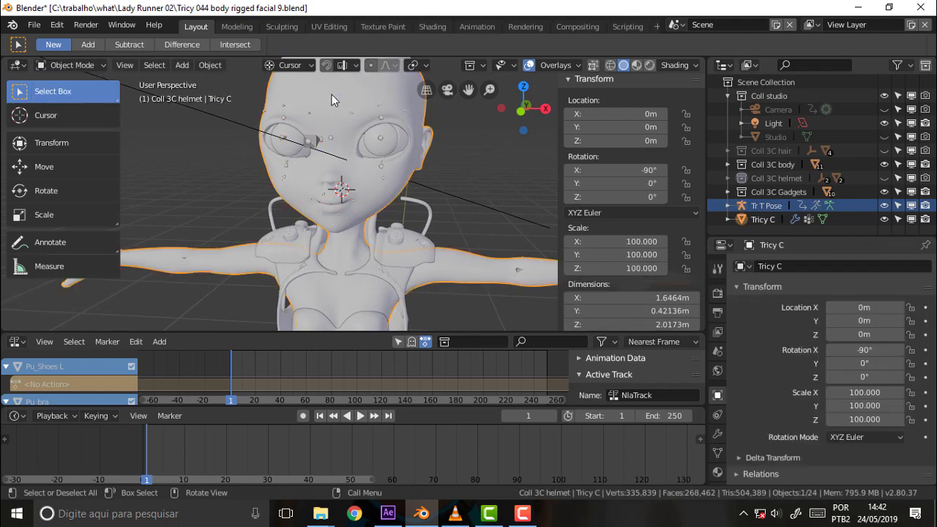
click(79, 64)
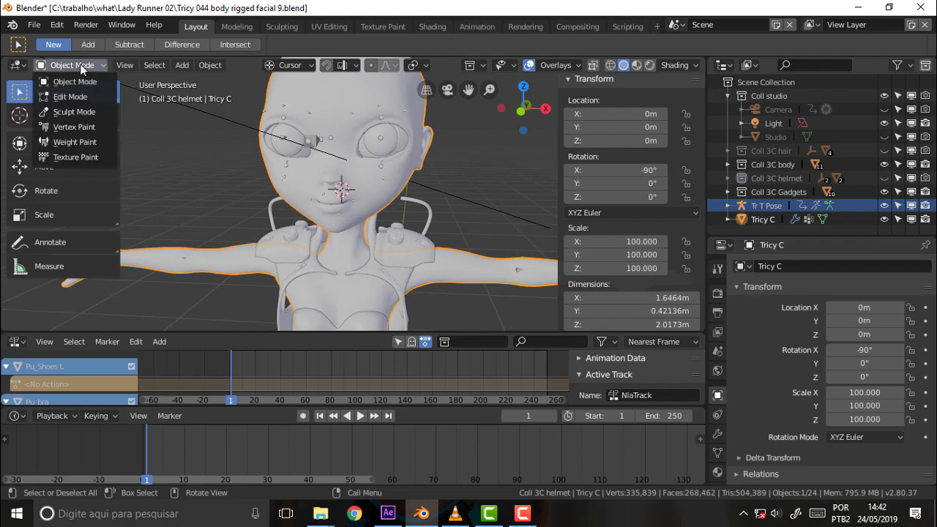
click(75, 142)
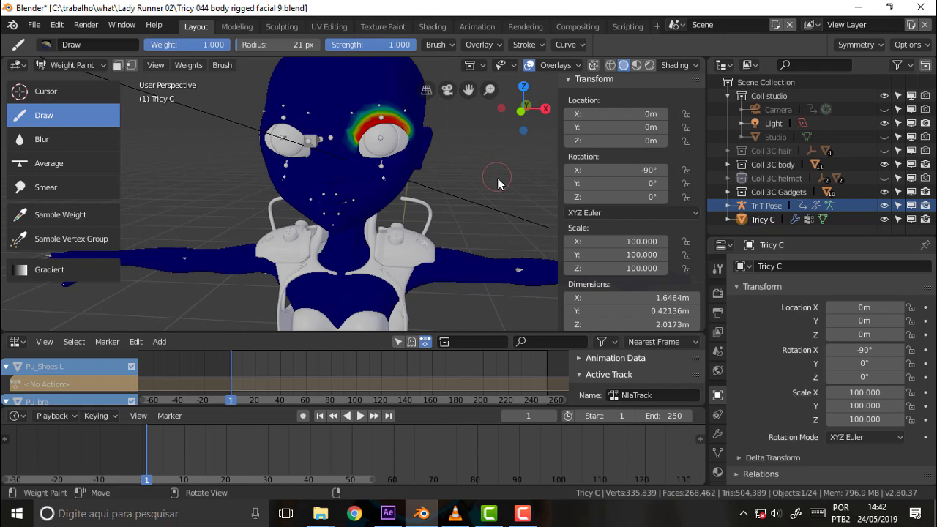
Frame the head from the front, show the vertex groups list, and undo a stray weight dab.
key(KP_3)
key(KP_1)
scroll(498, 184, up, 2)
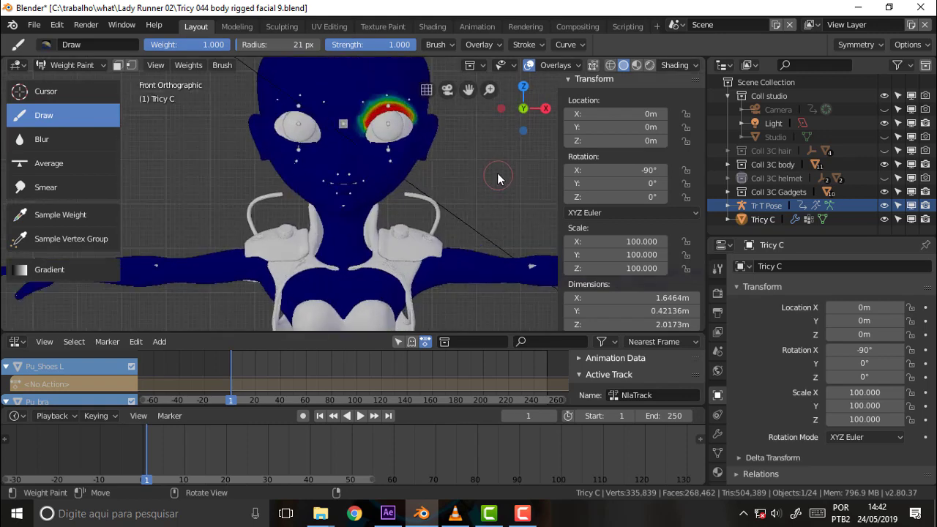
scroll(498, 183, up, 2)
drag(473, 98, 497, 193)
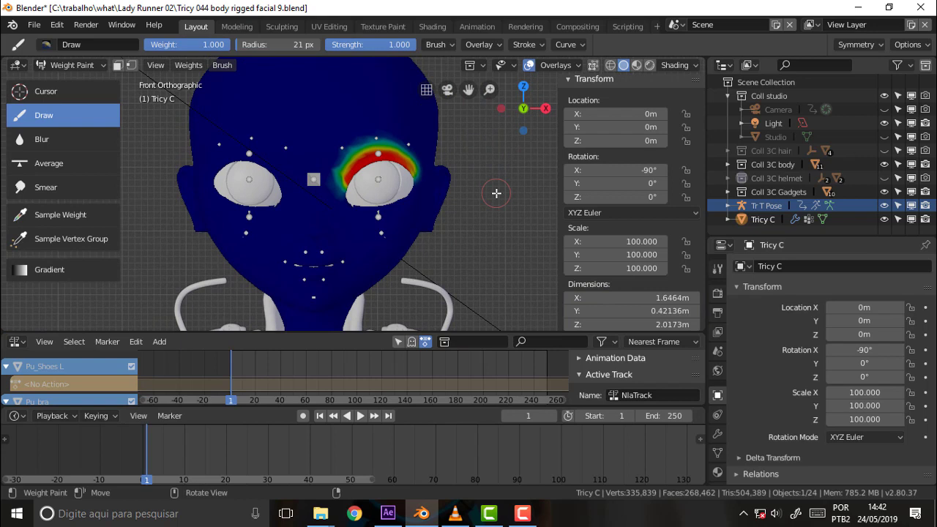
click(713, 449)
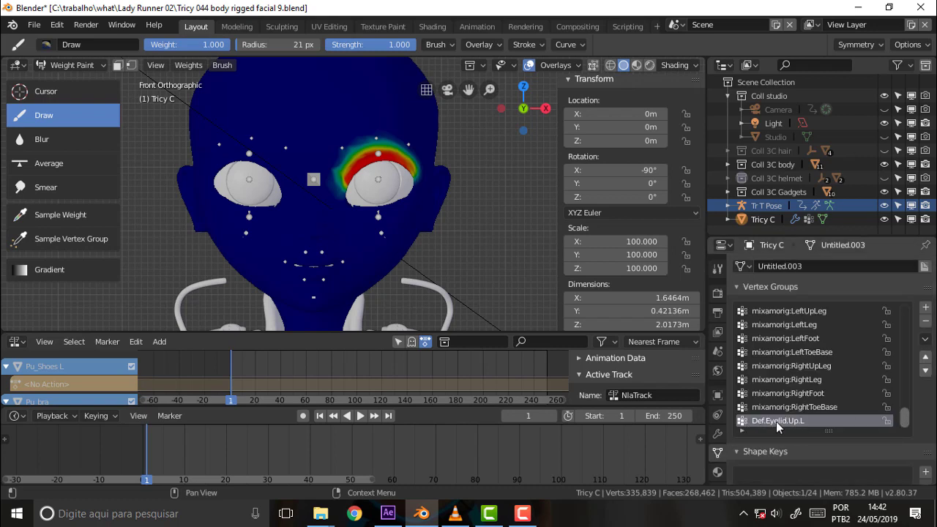
click(376, 141)
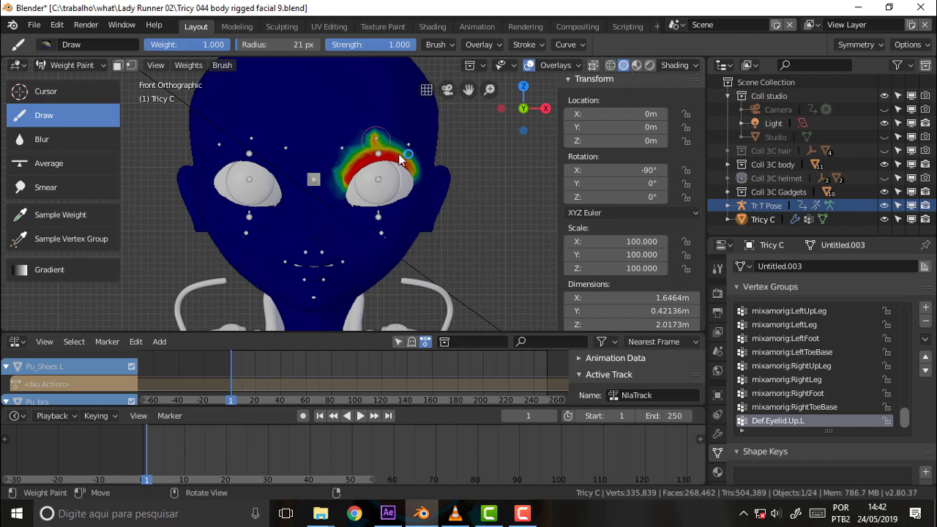
key(ctrl+z)
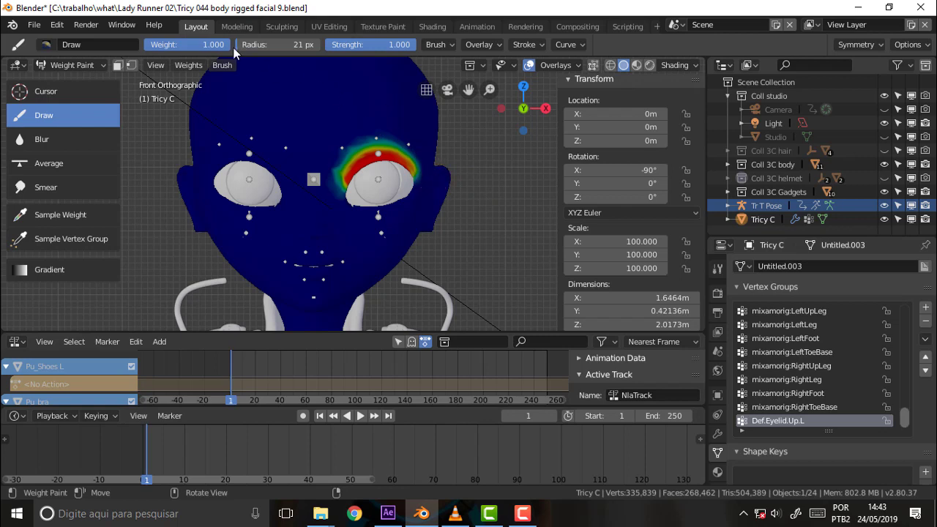
Set the brush weight to 0.000 and paint away the weight across the eyebrow band.
drag(227, 50, 223, 50)
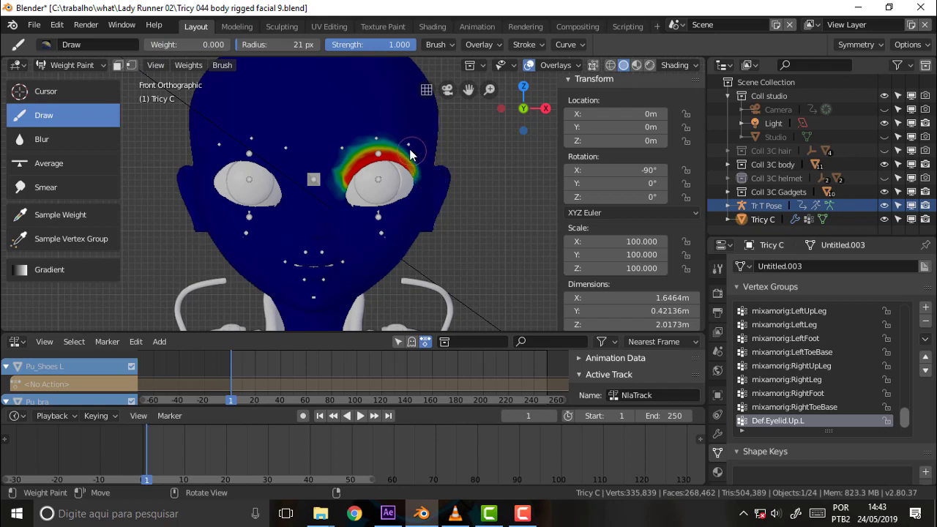
mouse_move(378, 143)
mouse_down()
mouse_move(341, 161)
mouse_move(334, 185)
mouse_up()
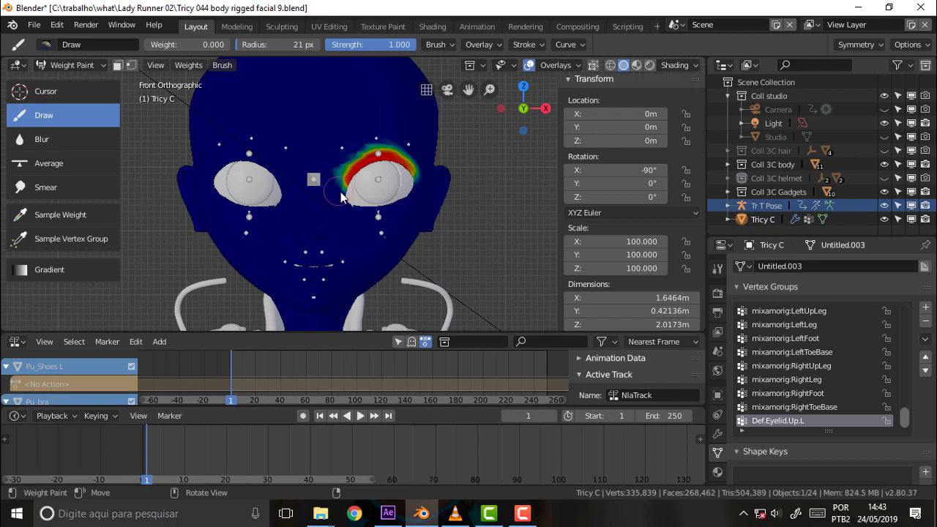
mouse_move(335, 182)
mouse_down()
mouse_move(401, 154)
mouse_move(401, 170)
mouse_move(403, 161)
mouse_move(383, 157)
mouse_move(330, 176)
mouse_move(387, 152)
mouse_move(378, 150)
mouse_move(390, 138)
mouse_move(385, 157)
mouse_move(359, 168)
mouse_move(410, 184)
mouse_up()
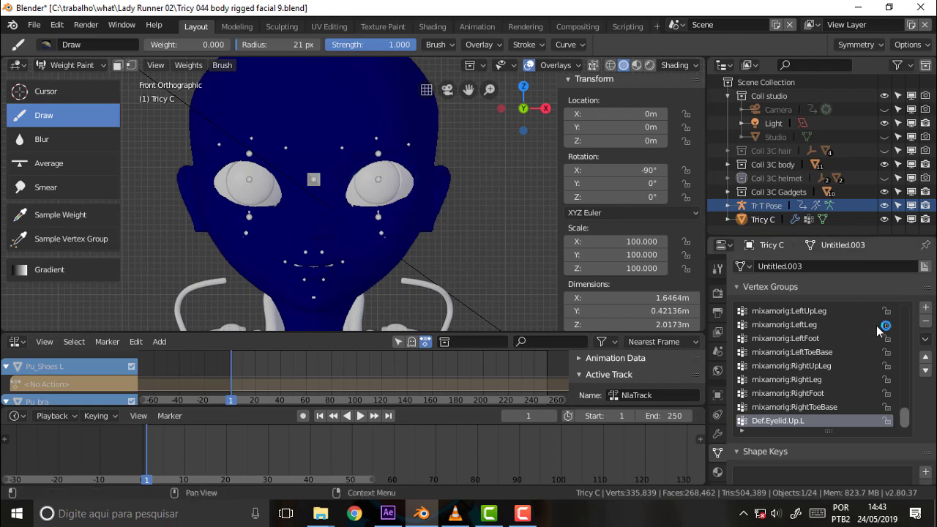
Select the mixamorig:Head group and reinforce full weight on the ring edge at brush weight 1.000.
drag(904, 419, 911, 306)
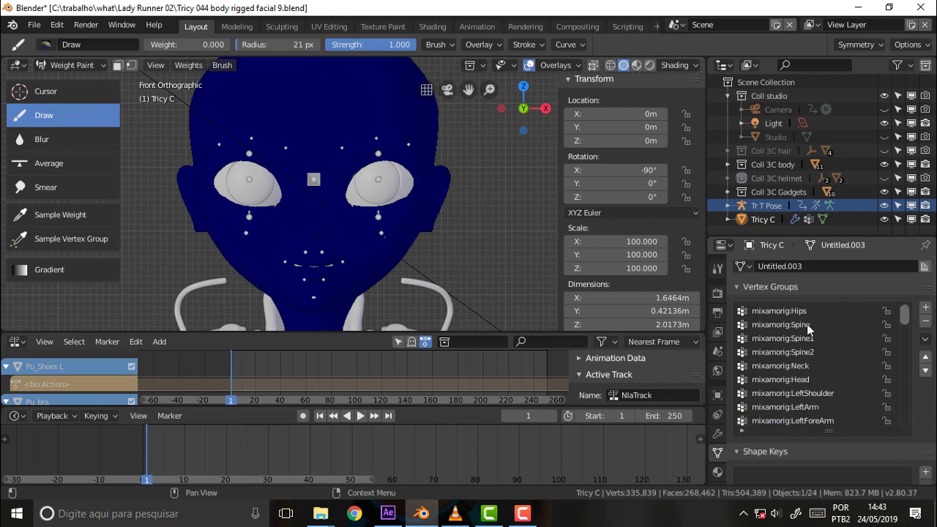
click(782, 379)
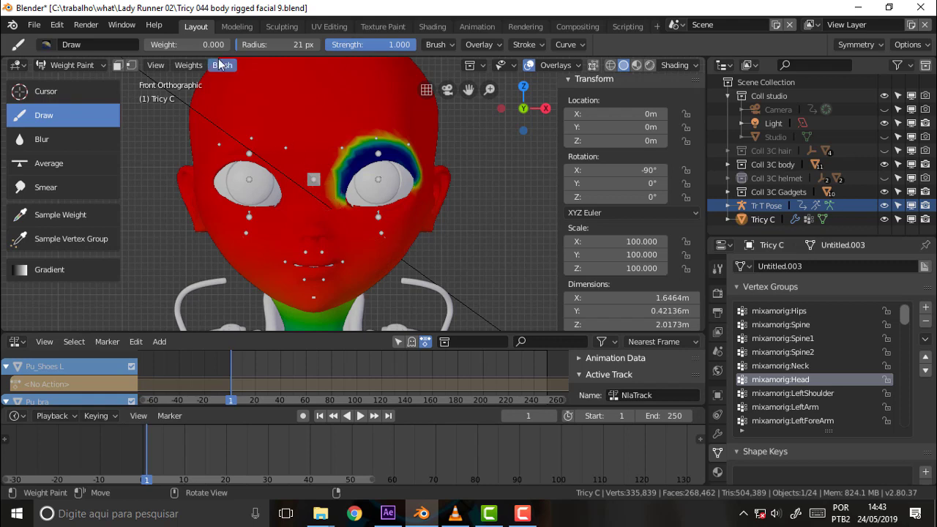
click(199, 45)
text(1)
key(Return)
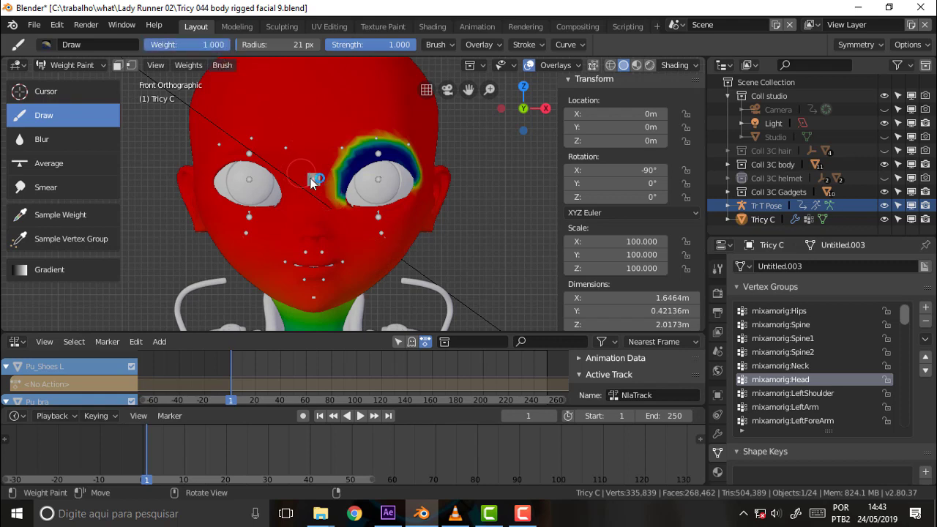
mouse_move(329, 190)
mouse_down()
mouse_move(333, 164)
mouse_move(352, 155)
mouse_up()
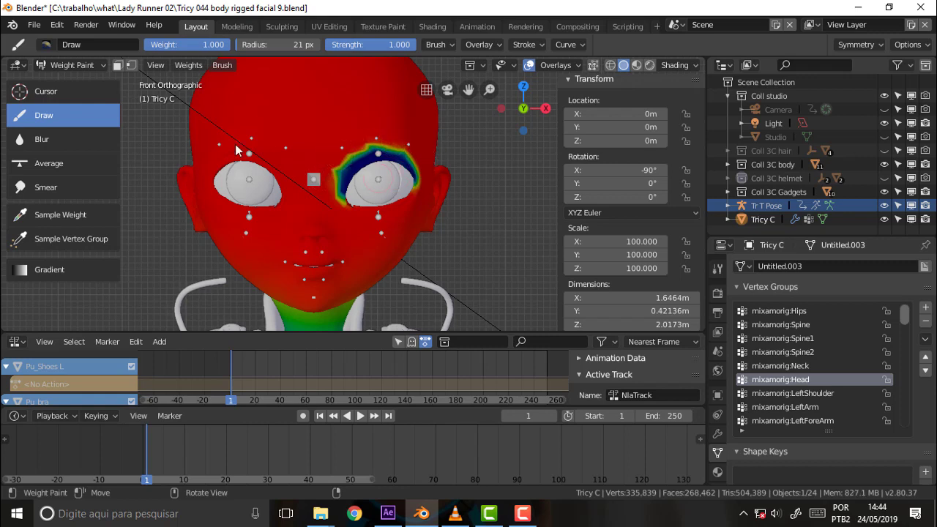
Lower the brush weight to 0 and paint zero weight up the forehead and over the left eye.
drag(221, 46, 183, 46)
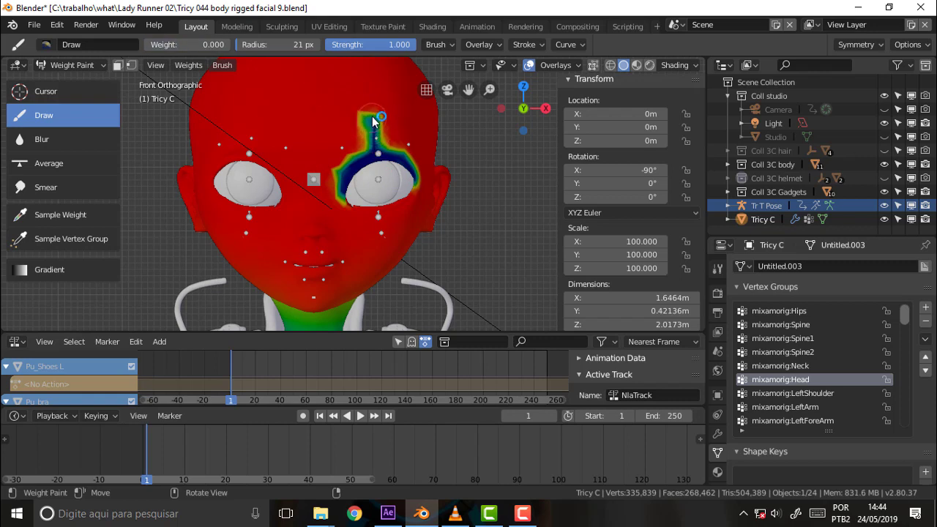
mouse_move(370, 109)
mouse_down()
mouse_move(399, 150)
mouse_move(410, 136)
mouse_move(403, 110)
mouse_up()
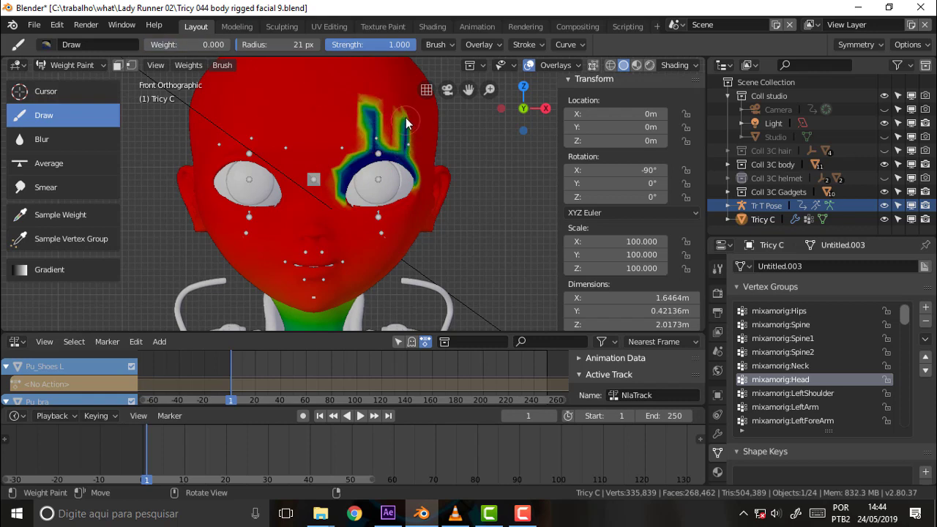
mouse_move(363, 150)
mouse_down()
mouse_move(344, 163)
mouse_move(335, 139)
mouse_move(345, 163)
mouse_up()
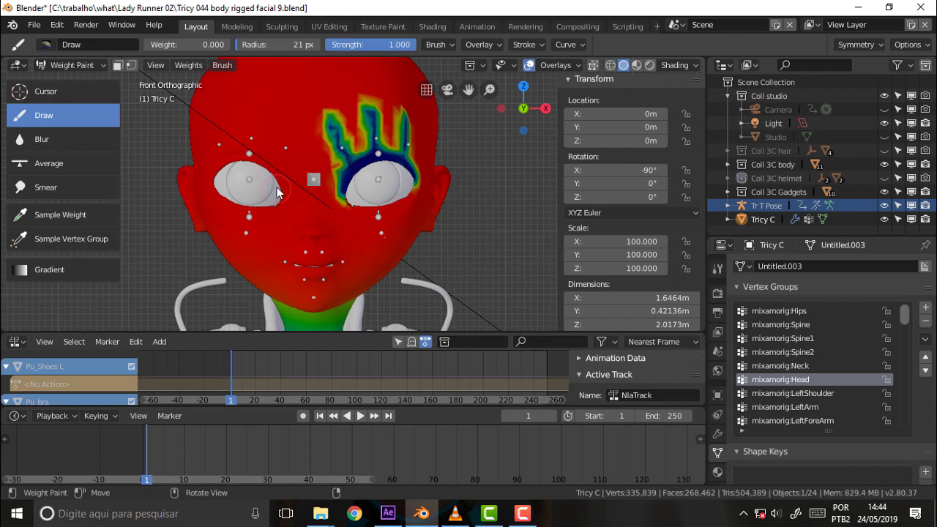
mouse_move(277, 184)
mouse_down()
mouse_move(239, 161)
mouse_move(209, 176)
mouse_move(209, 192)
mouse_move(285, 157)
mouse_move(274, 150)
mouse_move(294, 137)
mouse_move(242, 146)
mouse_move(253, 150)
mouse_move(257, 126)
mouse_move(218, 153)
mouse_move(216, 132)
mouse_up()
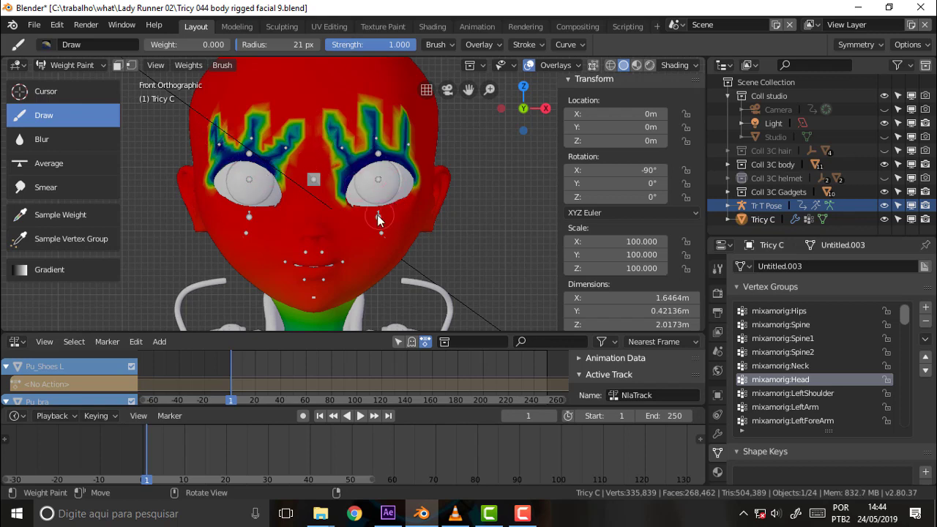
Paint zero weight below both eyes, down the cheek, and across the mouth and lower lip.
drag(378, 216, 361, 215)
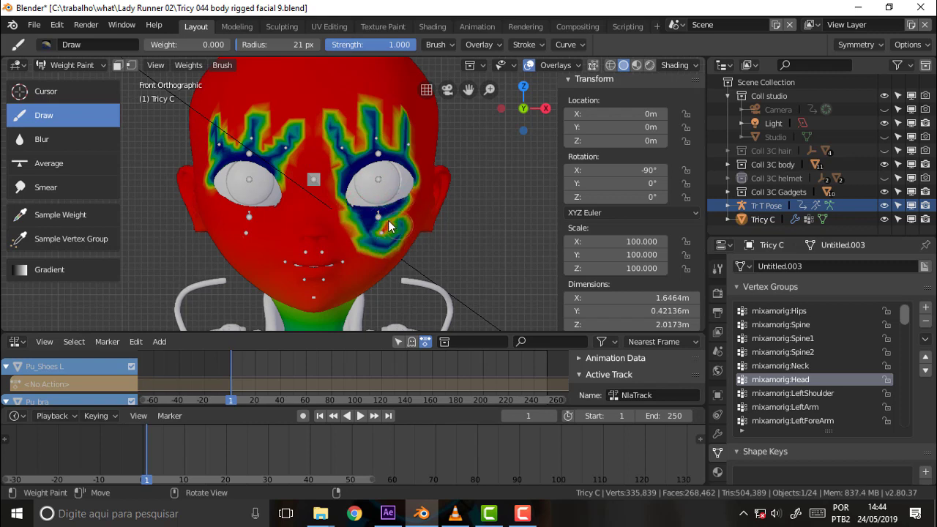
drag(378, 224, 396, 238)
mouse_move(264, 217)
mouse_down()
mouse_move(223, 203)
mouse_move(272, 203)
mouse_move(216, 203)
mouse_up()
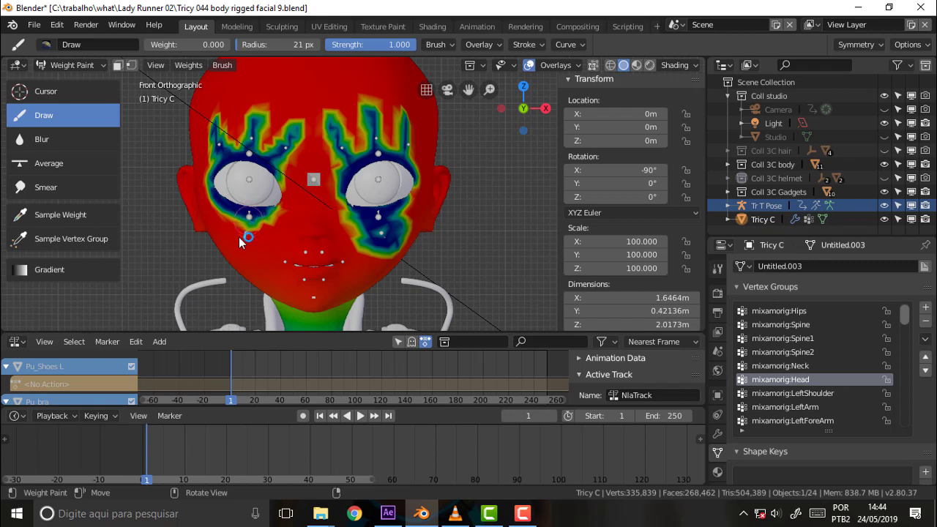
mouse_move(240, 240)
mouse_down()
mouse_move(230, 233)
mouse_move(254, 235)
mouse_up()
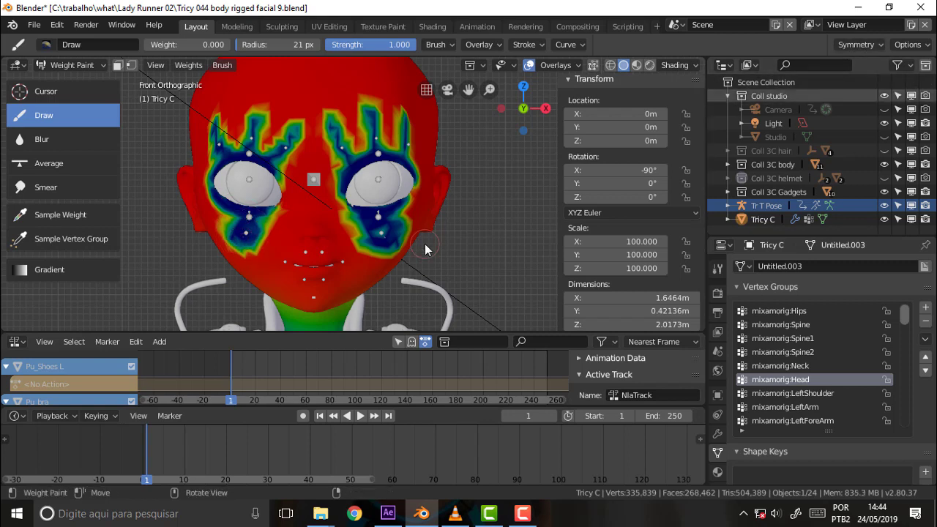
mouse_move(283, 265)
mouse_down()
mouse_move(273, 257)
mouse_move(291, 254)
mouse_up()
drag(361, 264, 276, 265)
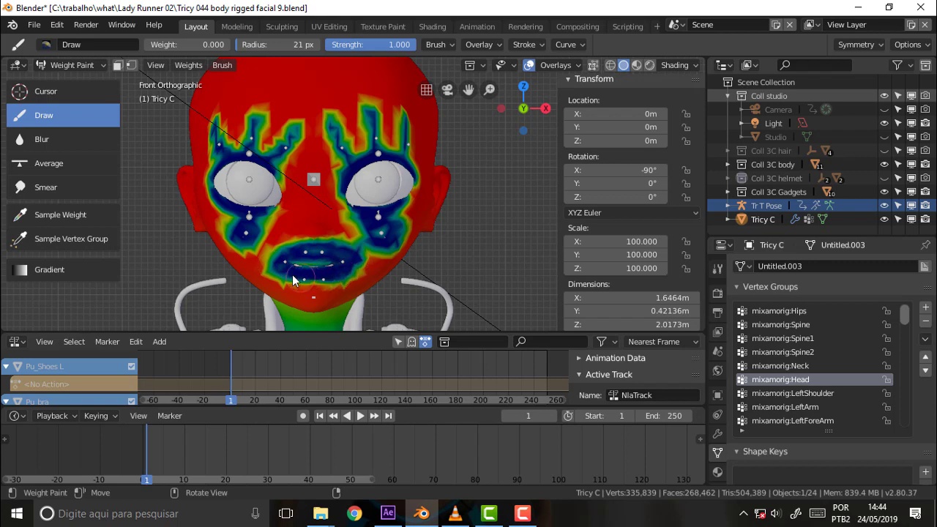
mouse_move(293, 281)
mouse_down()
mouse_move(283, 268)
mouse_move(354, 277)
mouse_up()
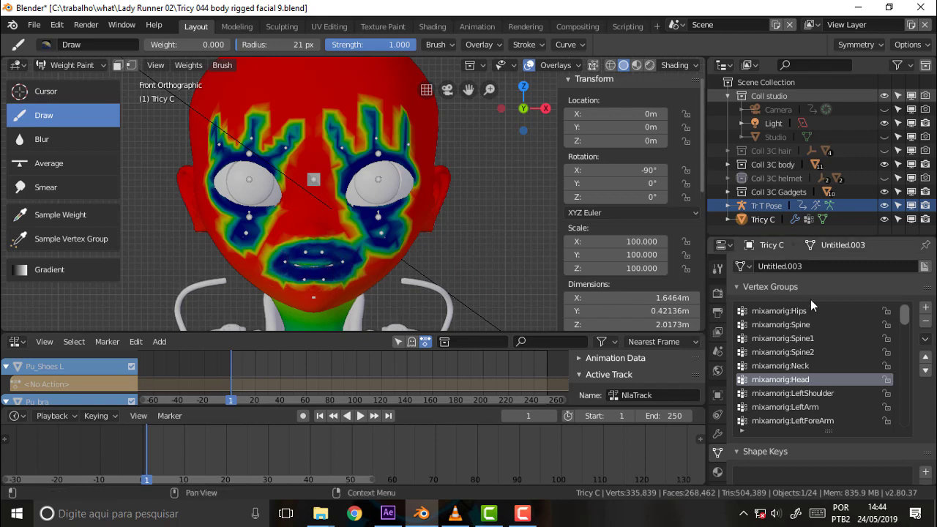
Show the Draw brush's Active Tool settings and scroll to its Options, including X Mirror.
click(716, 269)
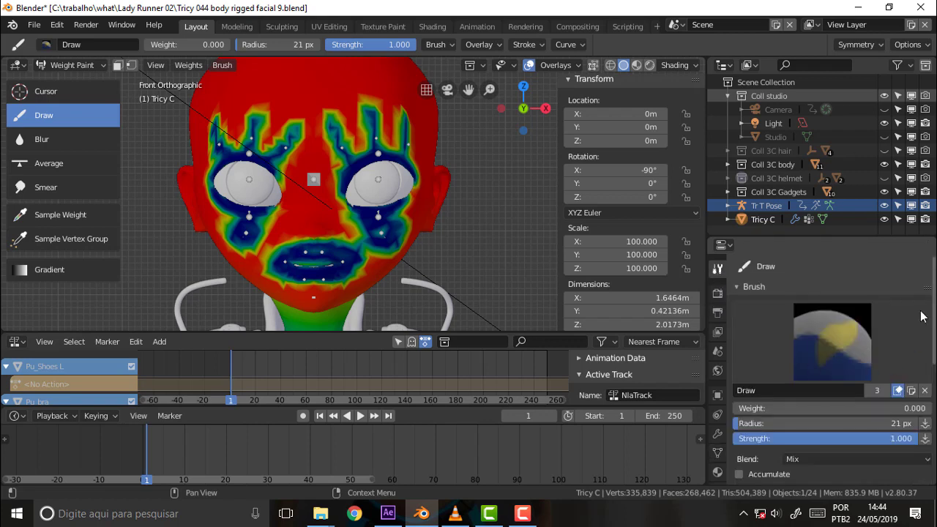
scroll(924, 316, down, 2)
scroll(924, 316, down, 2)
scroll(924, 316, down, 2)
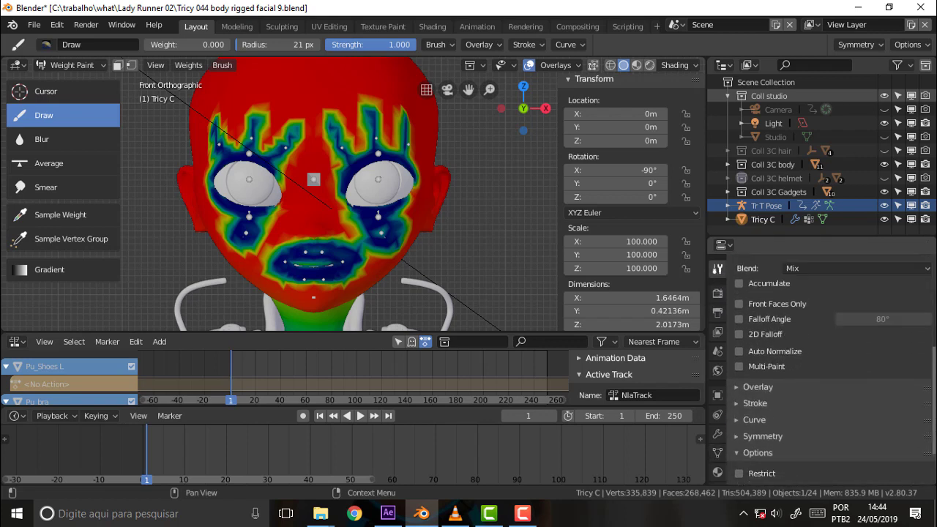
scroll(924, 316, down, 2)
scroll(923, 317, up, 1)
scroll(923, 316, up, 1)
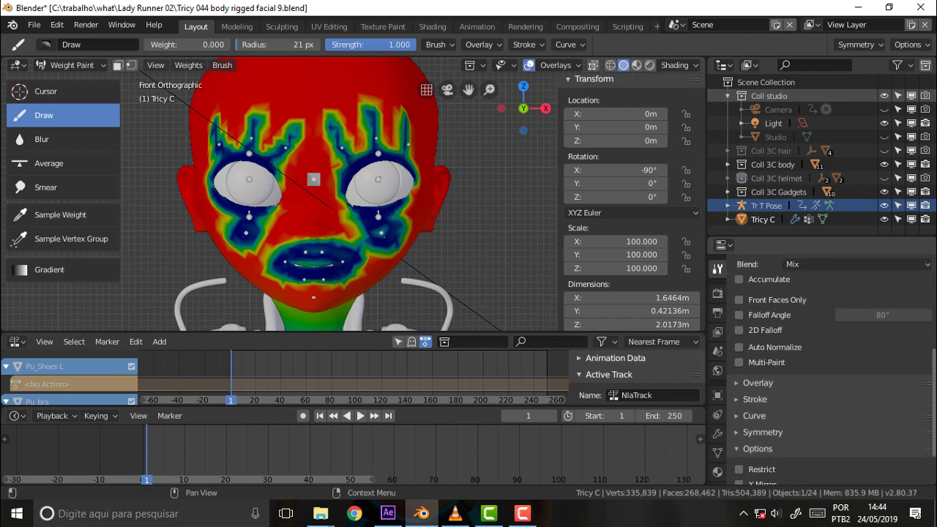
scroll(828, 366, down, 2)
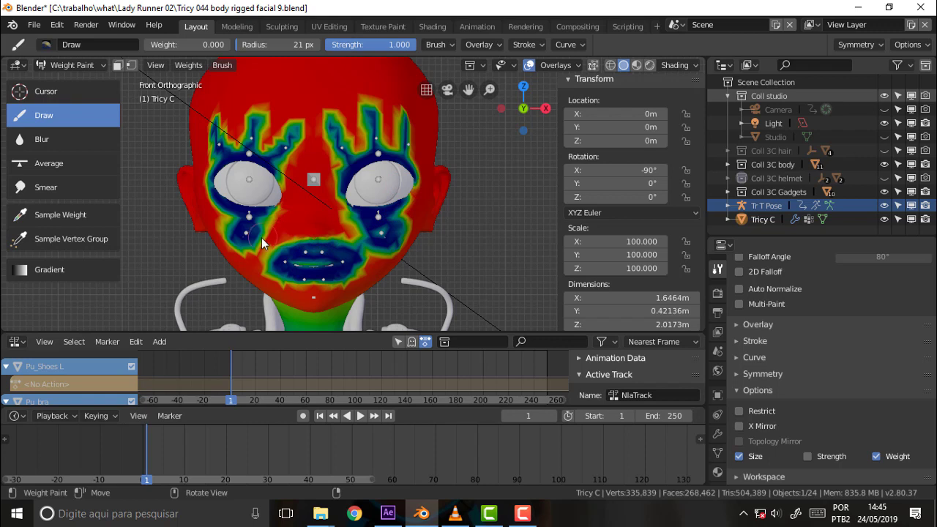
Paint zero weight on the cheek beside the mouth, the mouth's right corner and the chin.
drag(281, 240, 265, 242)
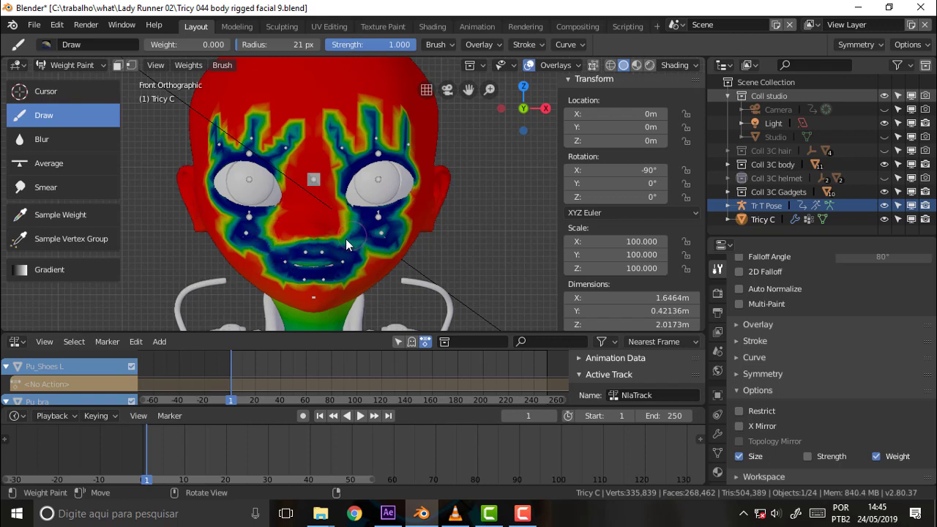
drag(267, 236, 280, 246)
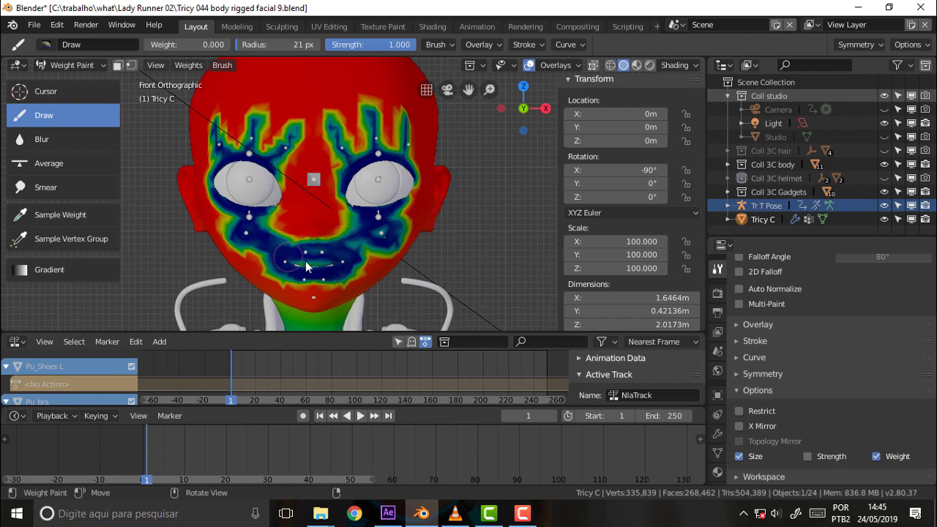
mouse_move(363, 251)
mouse_down()
mouse_move(344, 280)
mouse_move(284, 296)
mouse_up()
drag(341, 288, 328, 298)
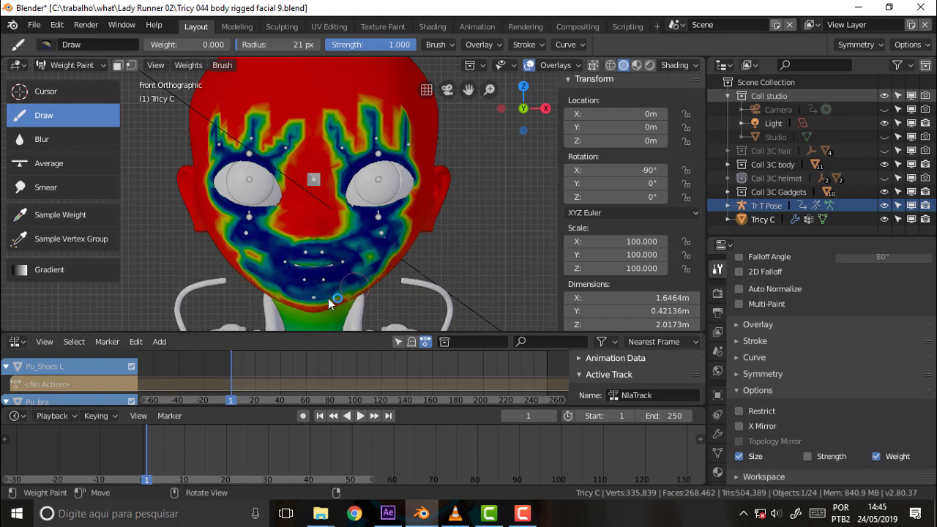
Orbit and zoom to check the face and neck, then zero the weight along the mouth line.
mouse_move(504, 203)
middle_down()
mouse_move(509, 157)
mouse_move(519, 167)
middle_up()
middle_drag(457, 118, 468, 117)
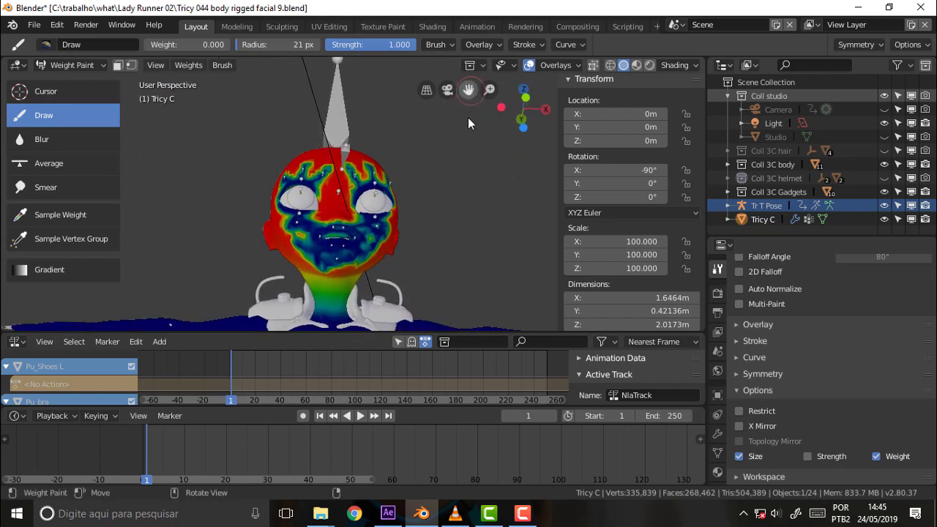
mouse_move(468, 175)
middle_down()
mouse_move(455, 168)
mouse_move(451, 201)
middle_up()
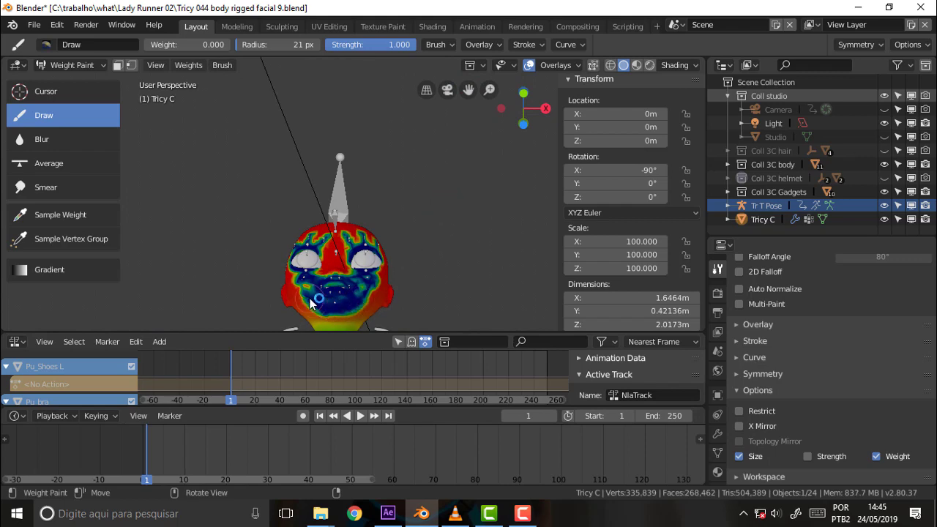
scroll(483, 166, up, 5)
middle_drag(484, 204, 482, 231)
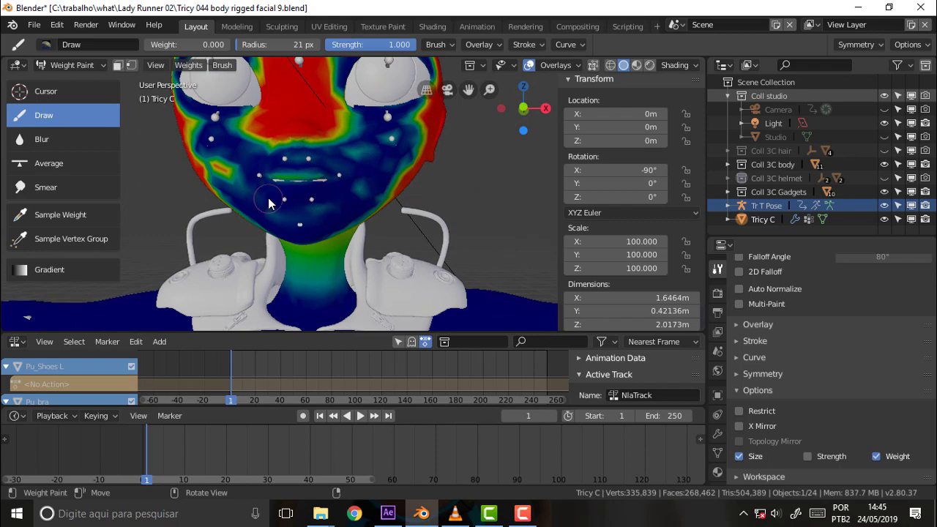
drag(363, 171, 241, 178)
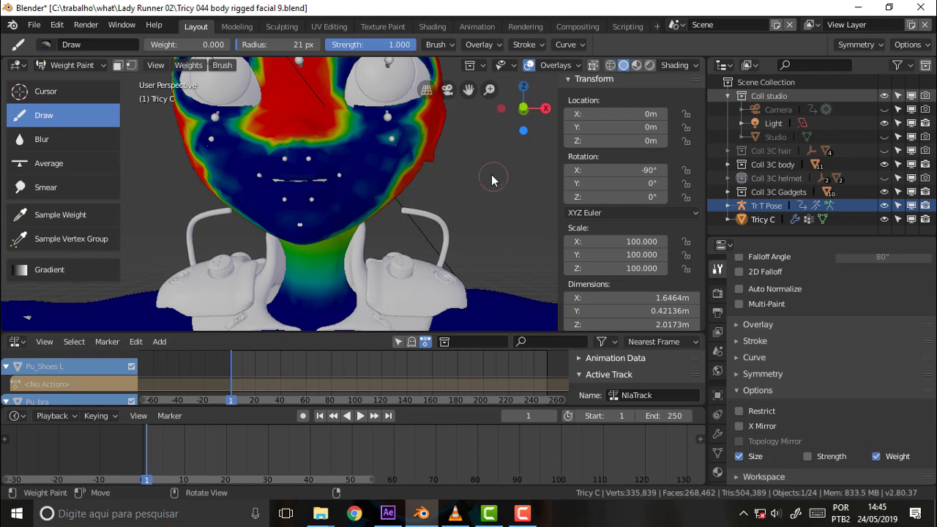
From a side profile with Symmetry options open, paint zero weight over the chin patch, then return to front view.
middle_drag(490, 176, 366, 167)
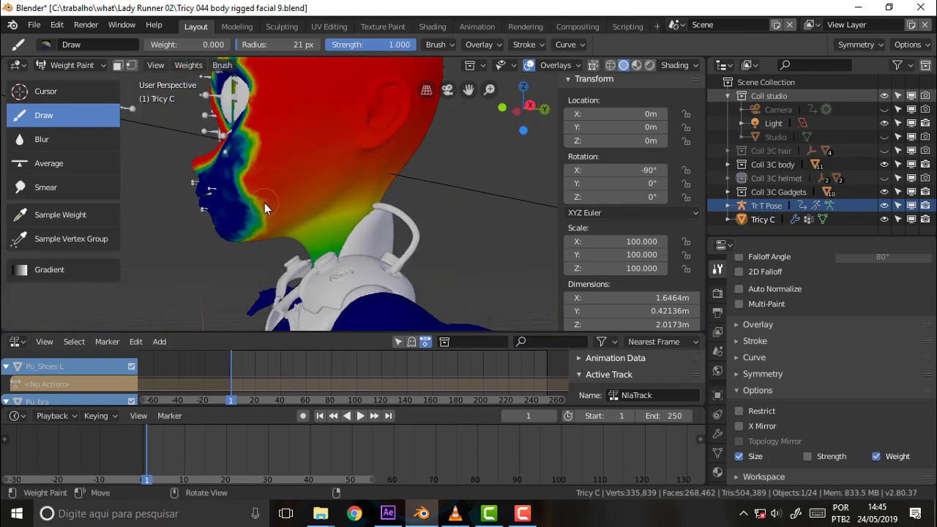
click(880, 45)
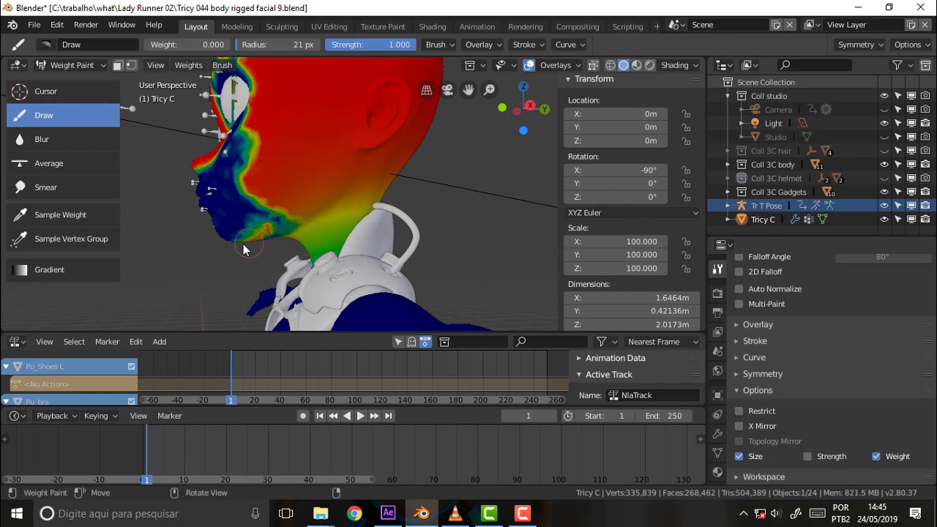
mouse_move(271, 230)
mouse_down()
mouse_move(249, 238)
mouse_move(243, 197)
mouse_move(279, 217)
mouse_move(261, 211)
mouse_move(310, 195)
mouse_up()
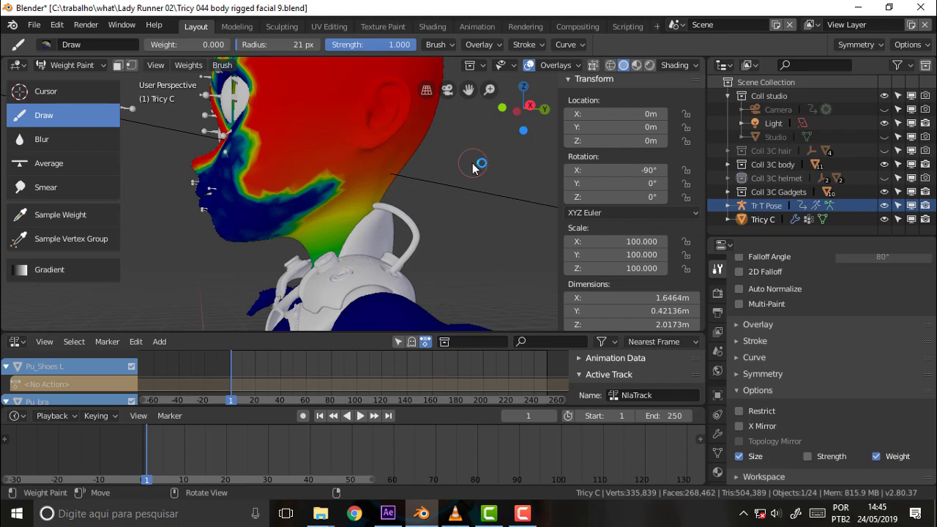
mouse_move(476, 162)
middle_down()
mouse_move(672, 159)
mouse_move(588, 163)
middle_up()
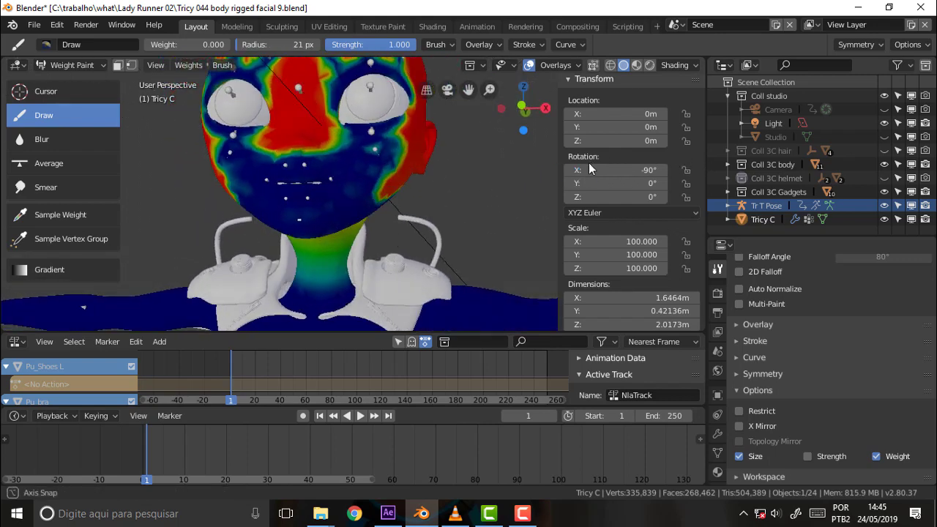
scroll(542, 190, down, 2)
scroll(527, 205, up, 4)
scroll(516, 223, down, 3)
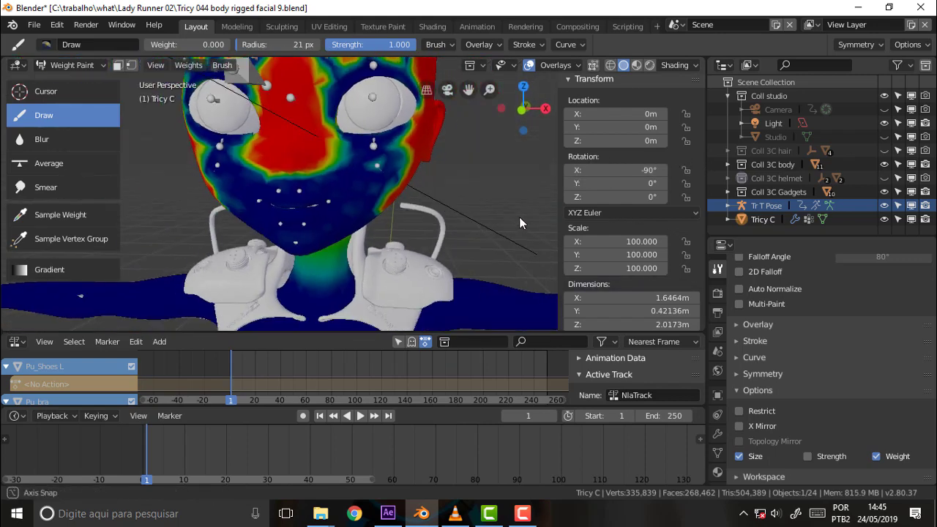
scroll(520, 216, up, 1)
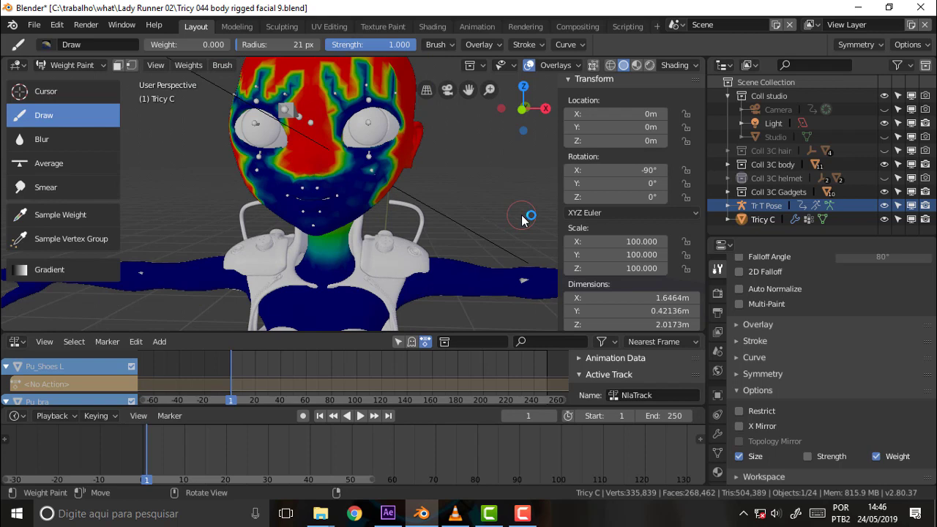
scroll(523, 220, down, 1)
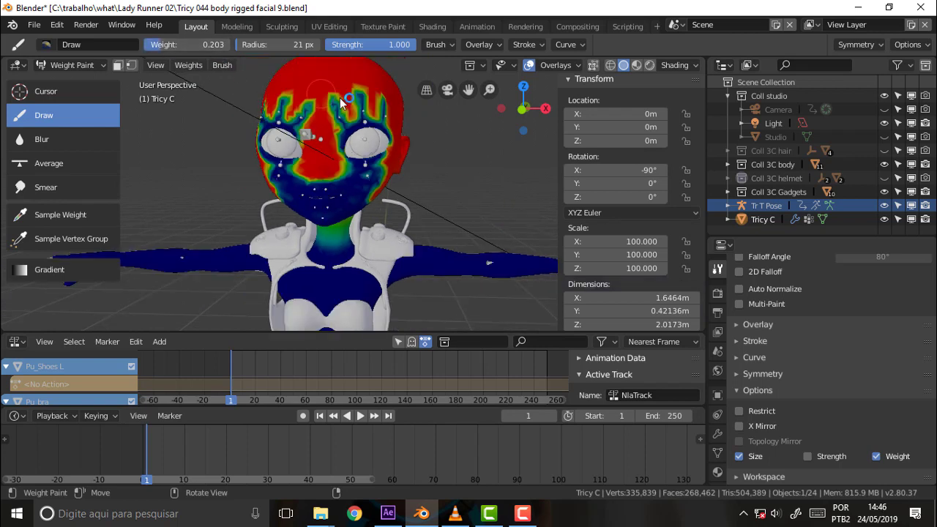
At brush weight 0.203, paint the forehead, between the eyes, and the cheeks around the mouth.
mouse_move(333, 103)
mouse_down()
mouse_move(341, 118)
mouse_move(381, 120)
mouse_move(386, 101)
mouse_up()
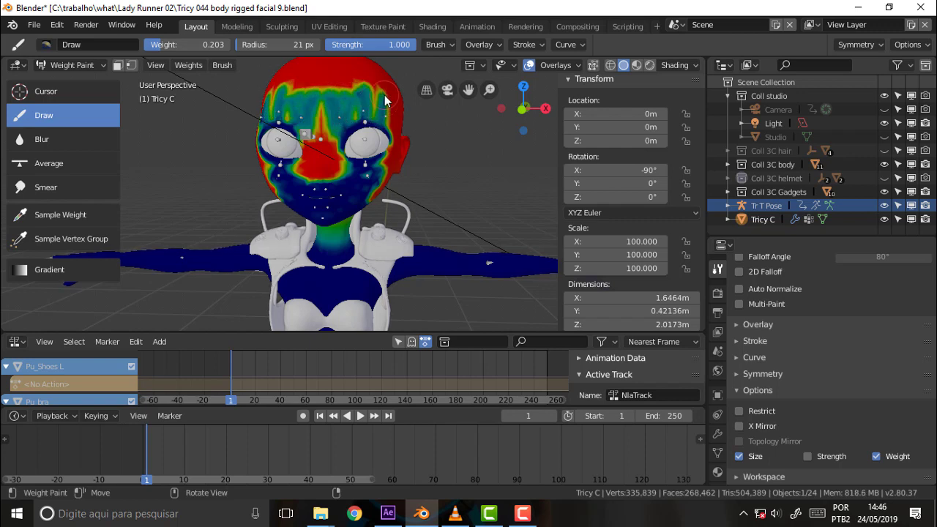
drag(342, 174, 332, 177)
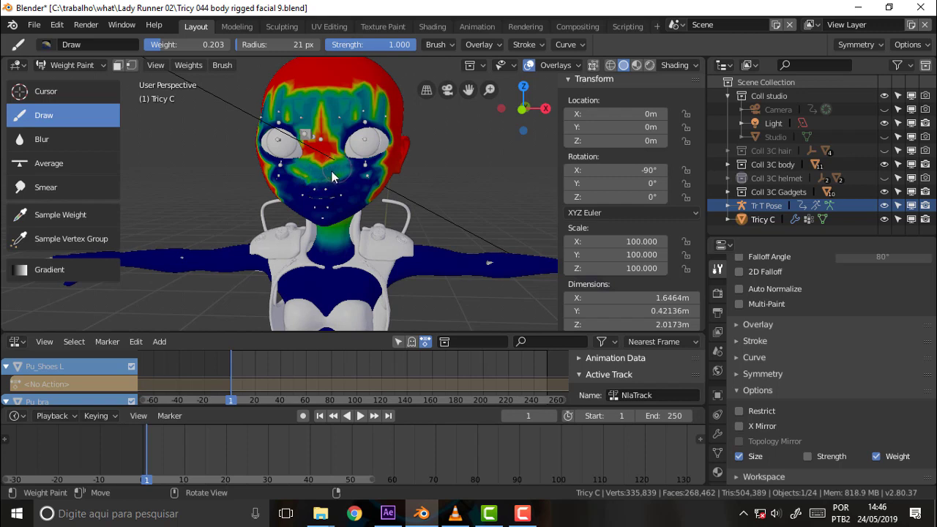
drag(387, 165, 366, 199)
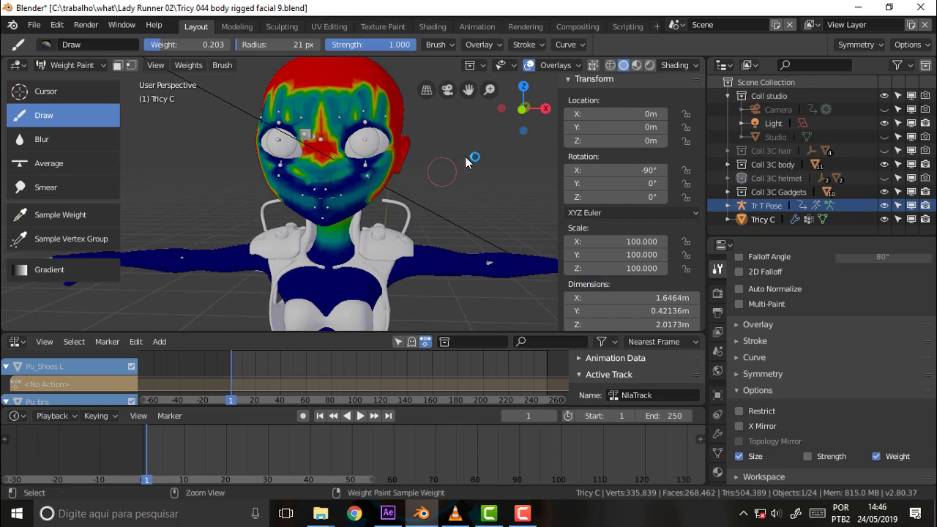
Orbit to check, then repaint the remaining red forehead and face centre at 0.203.
middle_drag(462, 175, 388, 169)
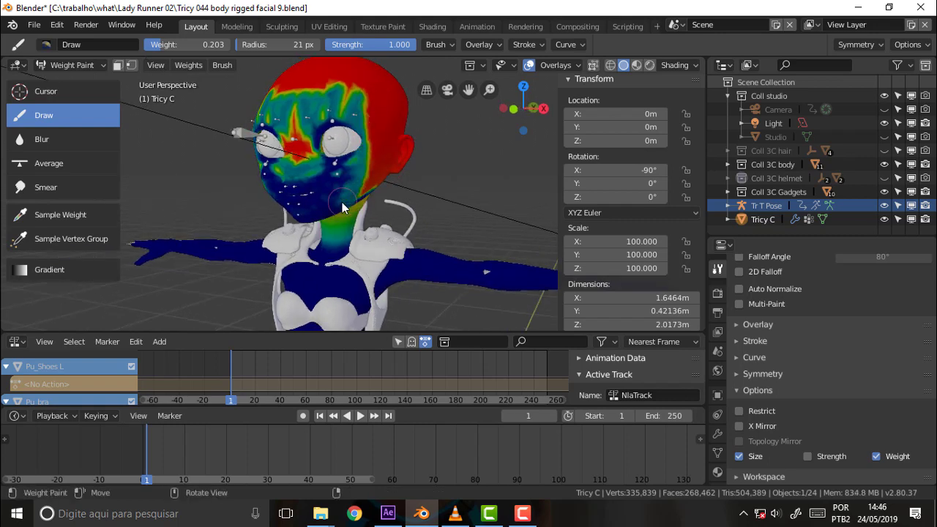
mouse_move(511, 176)
middle_down()
mouse_move(402, 163)
mouse_move(560, 170)
mouse_move(653, 157)
mouse_move(513, 167)
mouse_move(524, 173)
middle_up()
mouse_move(295, 126)
mouse_down()
mouse_move(308, 155)
mouse_move(313, 128)
mouse_move(302, 121)
mouse_move(304, 163)
mouse_up()
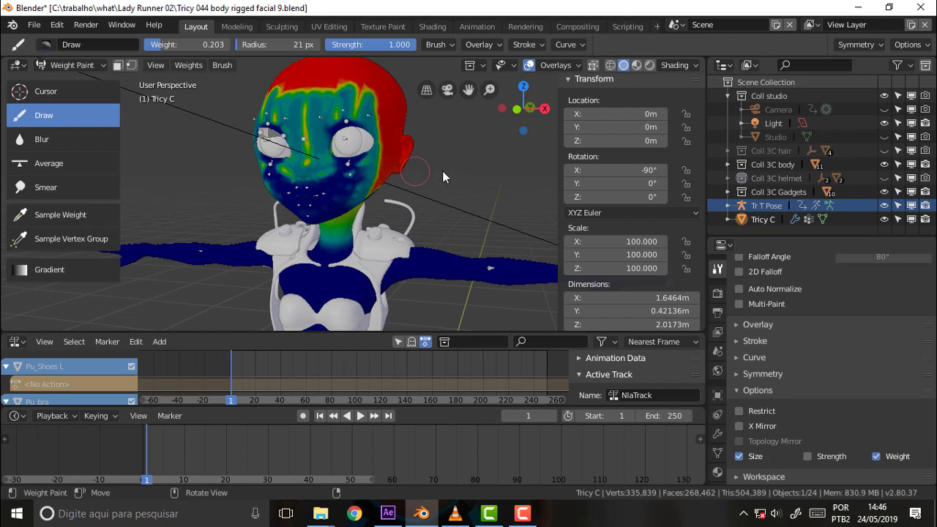
scroll(446, 170, up, 4)
mouse_move(453, 169)
middle_down()
mouse_move(649, 165)
mouse_move(379, 167)
mouse_move(545, 172)
mouse_move(484, 167)
middle_up()
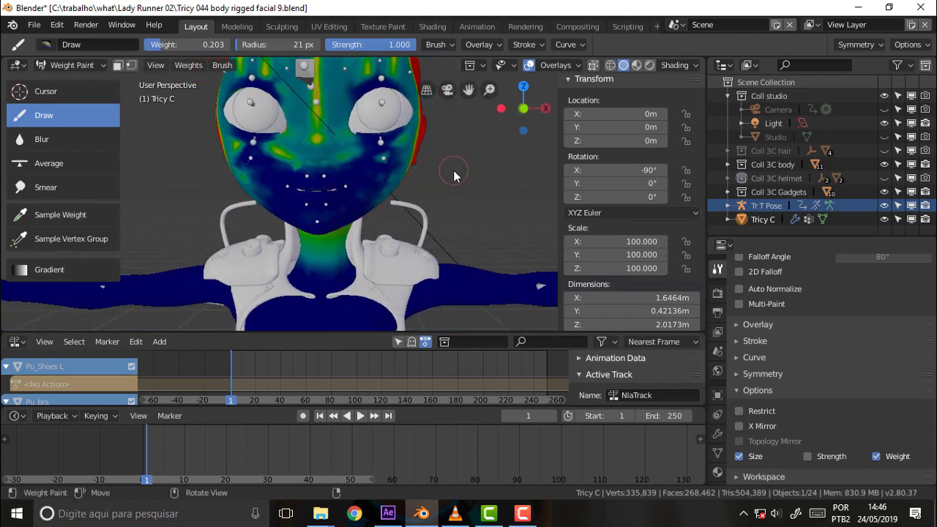
scroll(456, 176, down, 3)
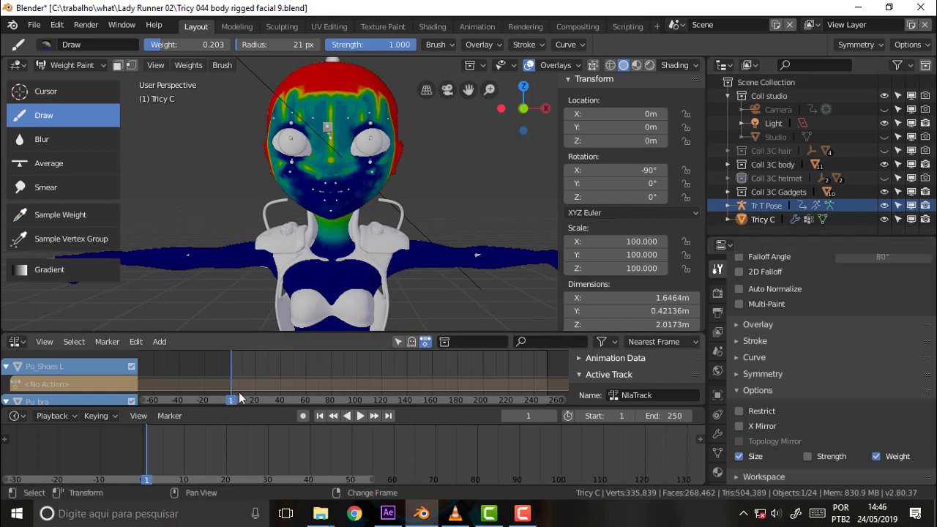
Return the timeline to the start frame and lower the weight down the forehead and face centre.
drag(245, 400, 232, 356)
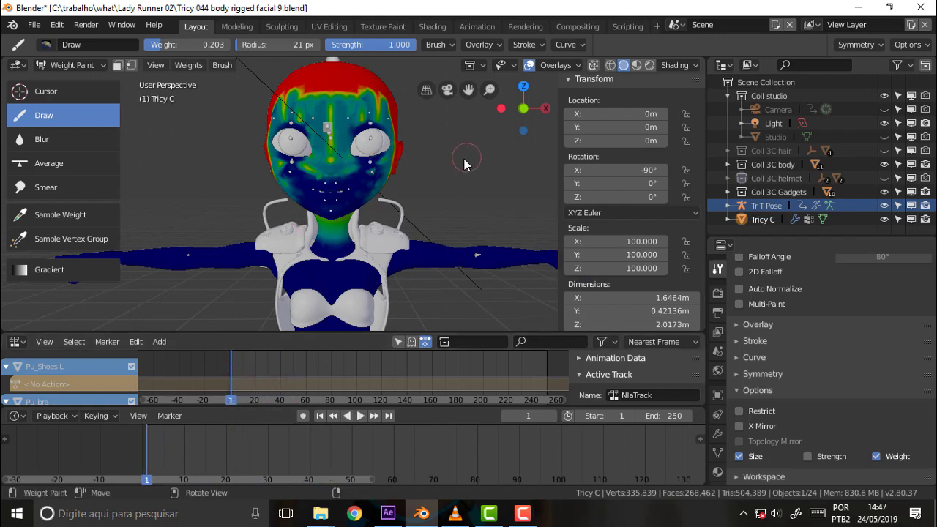
mouse_move(465, 164)
middle_down()
mouse_move(376, 169)
mouse_move(352, 118)
middle_up()
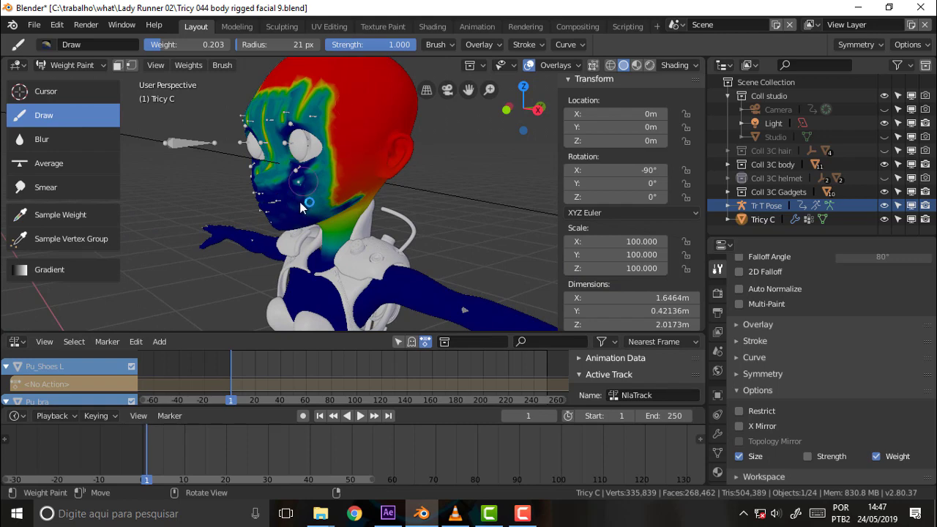
mouse_move(454, 192)
middle_down()
mouse_move(543, 191)
mouse_move(522, 191)
middle_up()
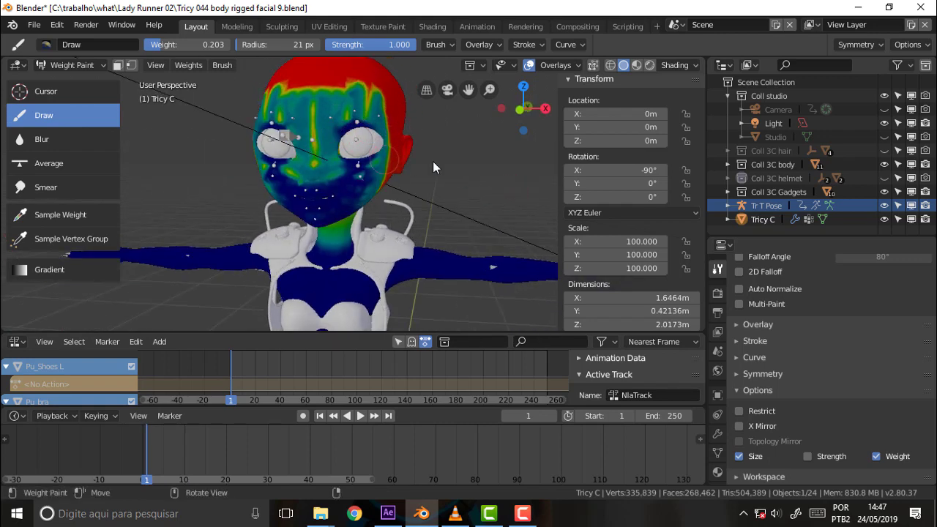
scroll(472, 163, up, 2)
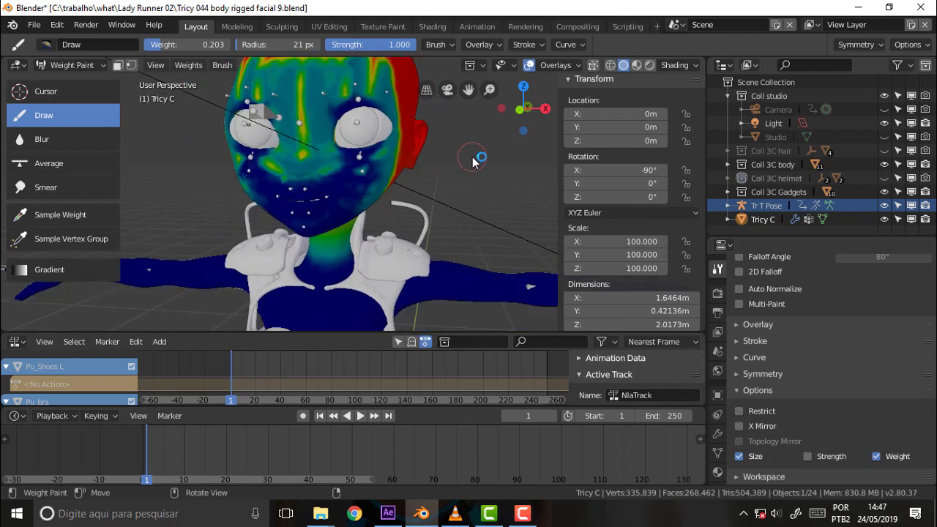
scroll(473, 163, down, 1)
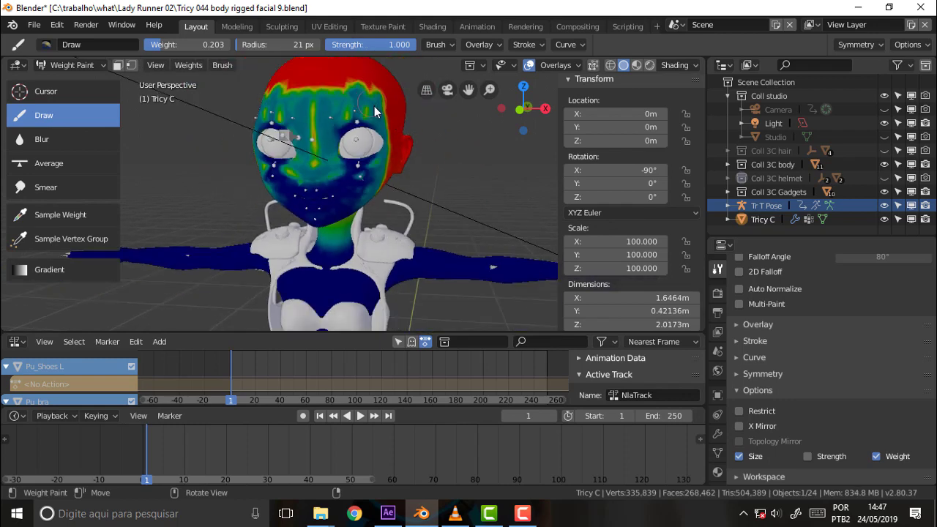
mouse_move(319, 104)
mouse_down()
mouse_move(325, 171)
mouse_move(326, 163)
mouse_up()
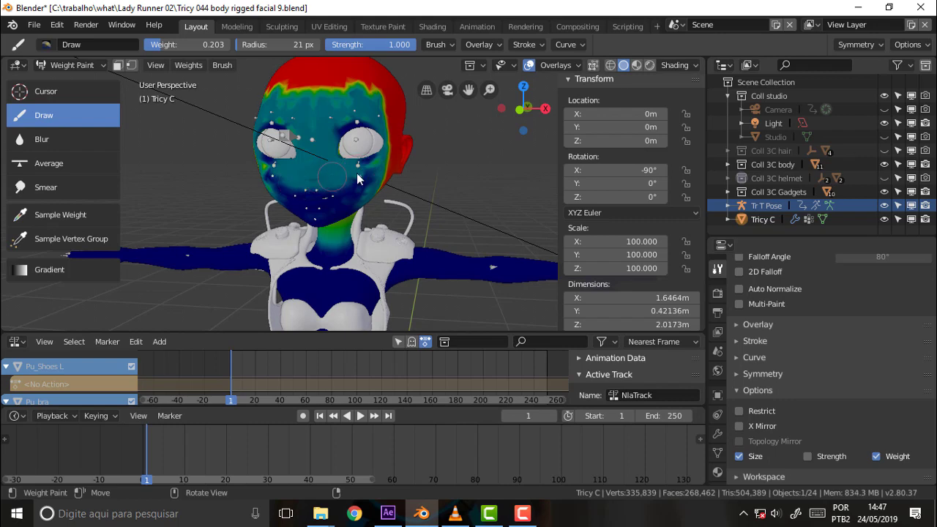
Soften the right cheek, neck and hairline at weight 0.203, orbiting around the head to check.
middle_drag(450, 146, 396, 167)
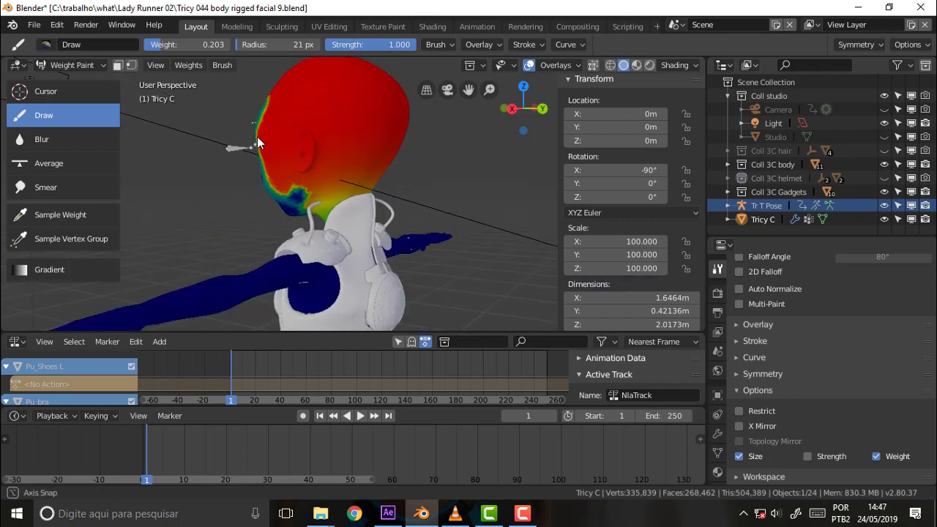
drag(362, 157, 357, 212)
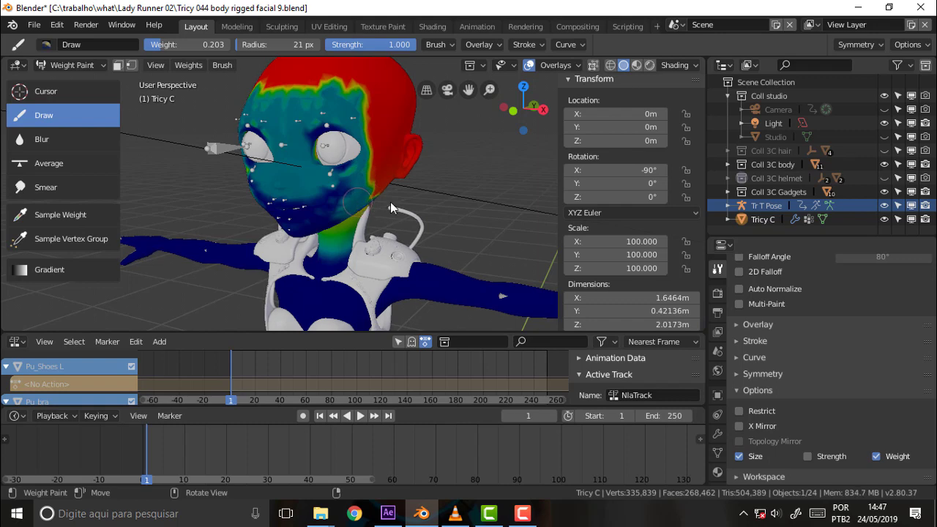
mouse_move(453, 180)
middle_down()
mouse_move(582, 185)
mouse_move(611, 174)
mouse_move(506, 162)
middle_up()
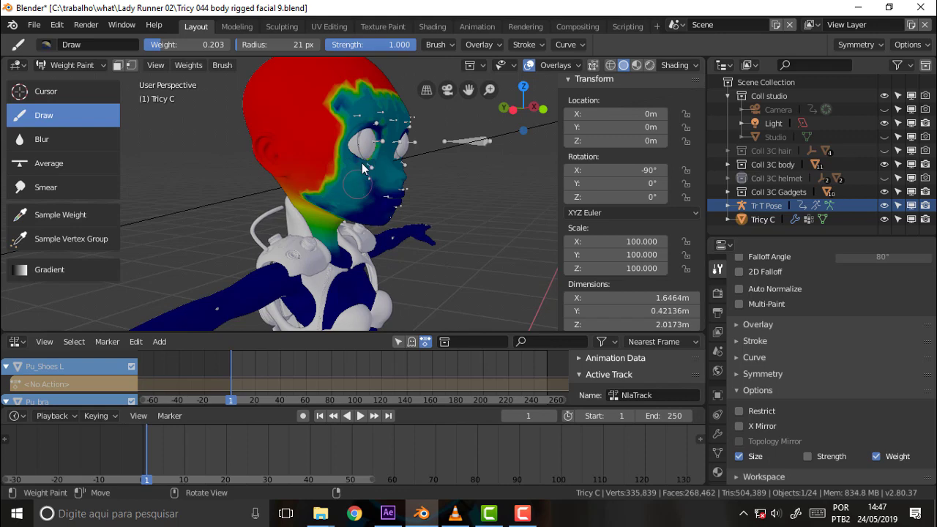
drag(384, 126, 407, 189)
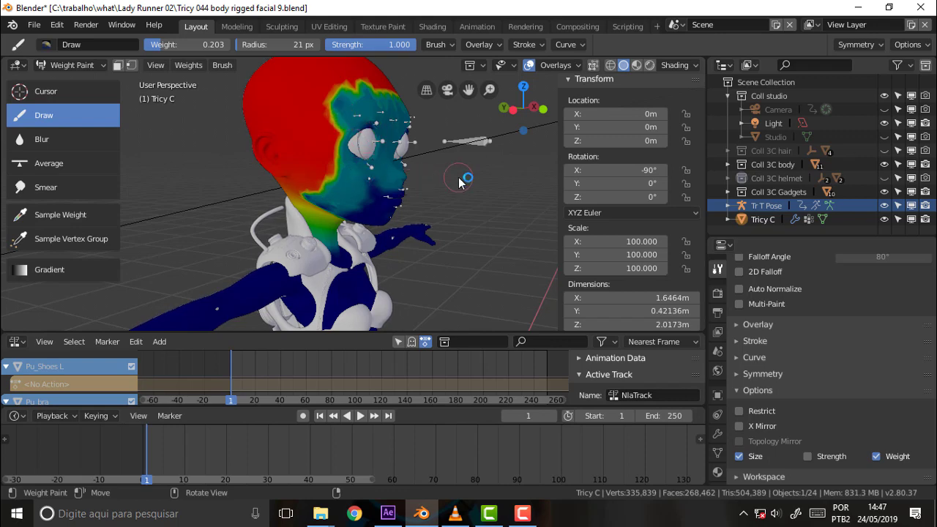
middle_drag(407, 188, 282, 171)
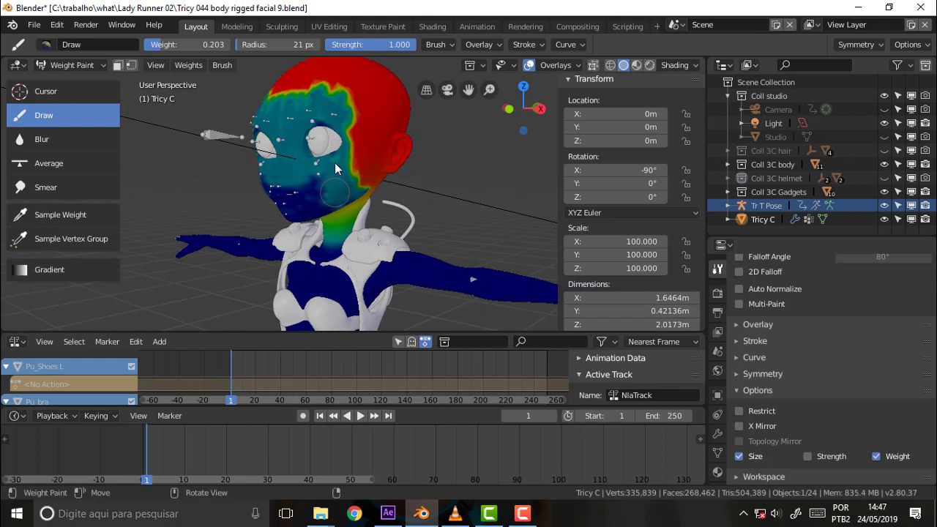
middle_drag(394, 174, 554, 185)
scroll(494, 182, up, 2)
scroll(505, 166, down, 2)
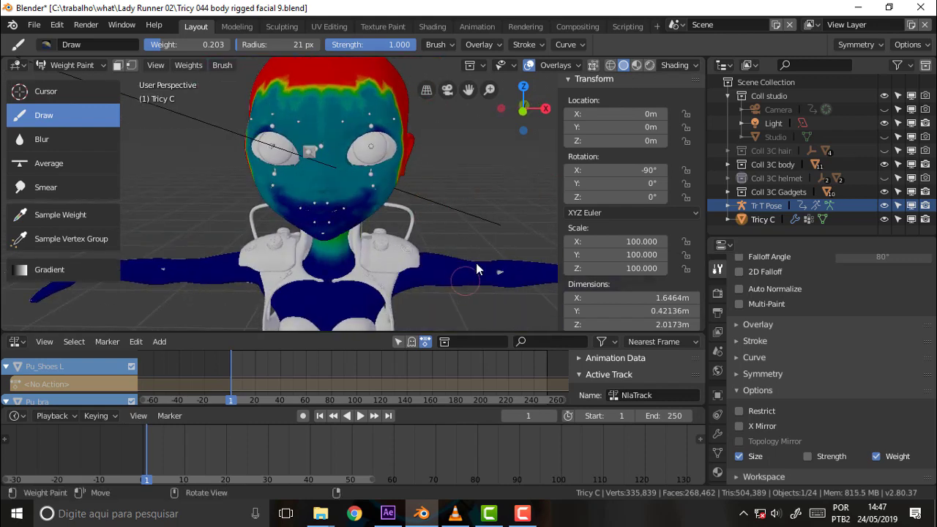